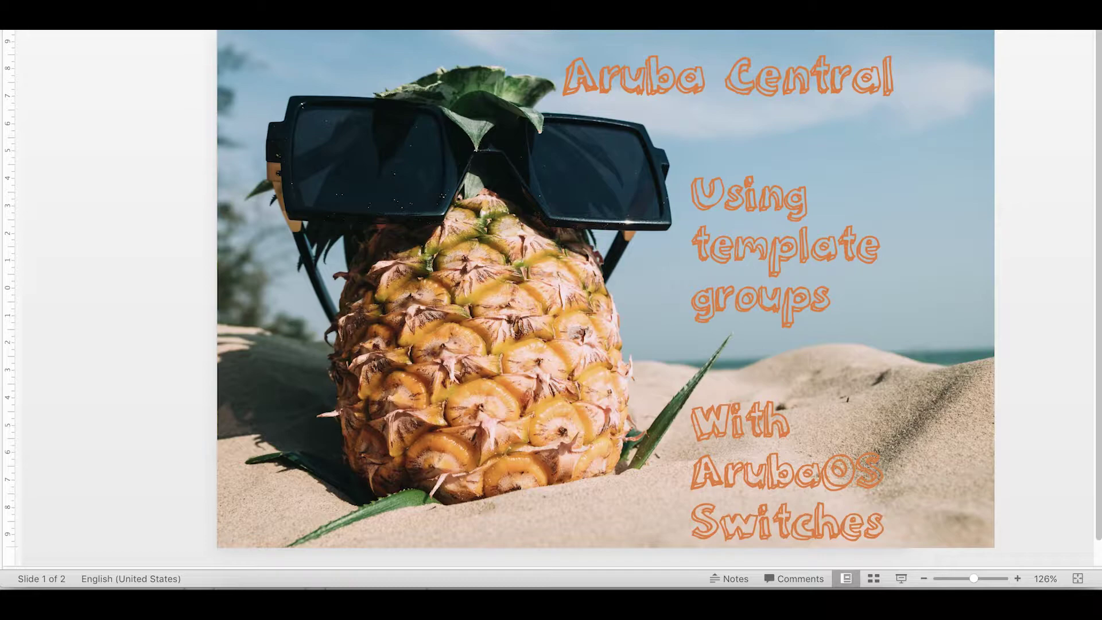
# - Advance the slideshow to slide 2, Topology, showing the Aruba OS Switch 2930F
pyautogui.press('pagedown')
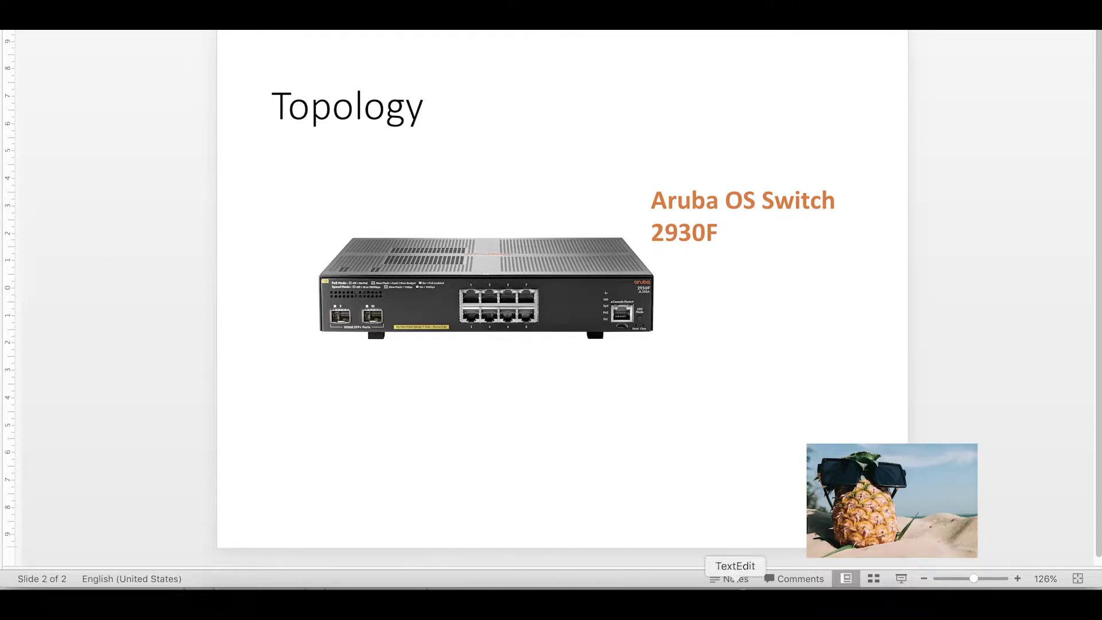
# - Open Device Inventory under Global Settings in Aruba Central, listing the four existing devices
pyautogui.click(707, 600)
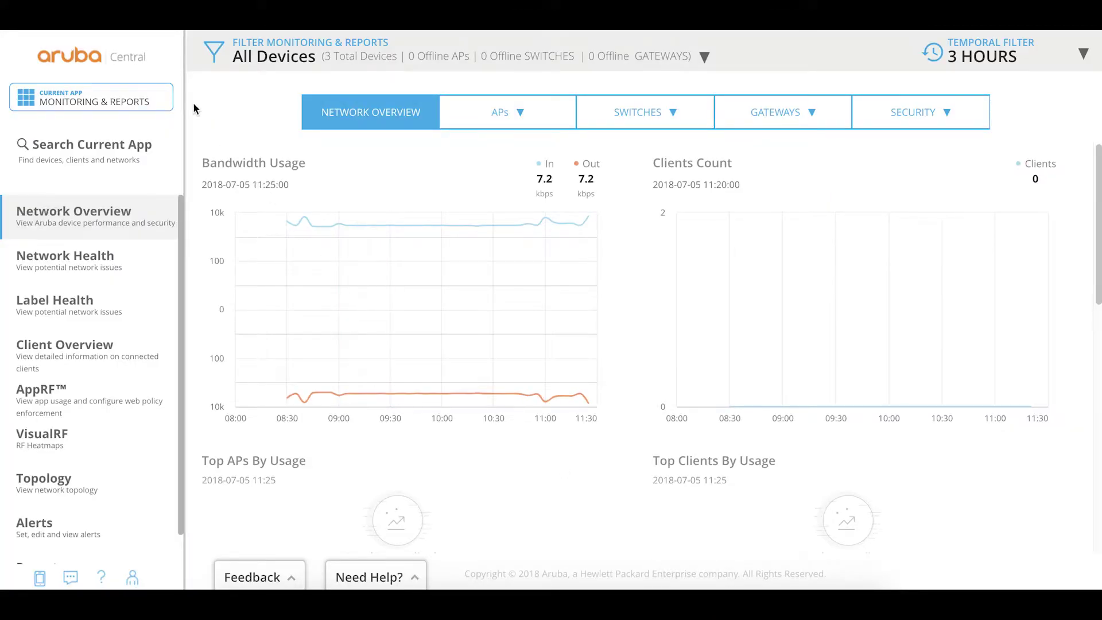
pyautogui.click(26, 102)
pyautogui.click(245, 412)
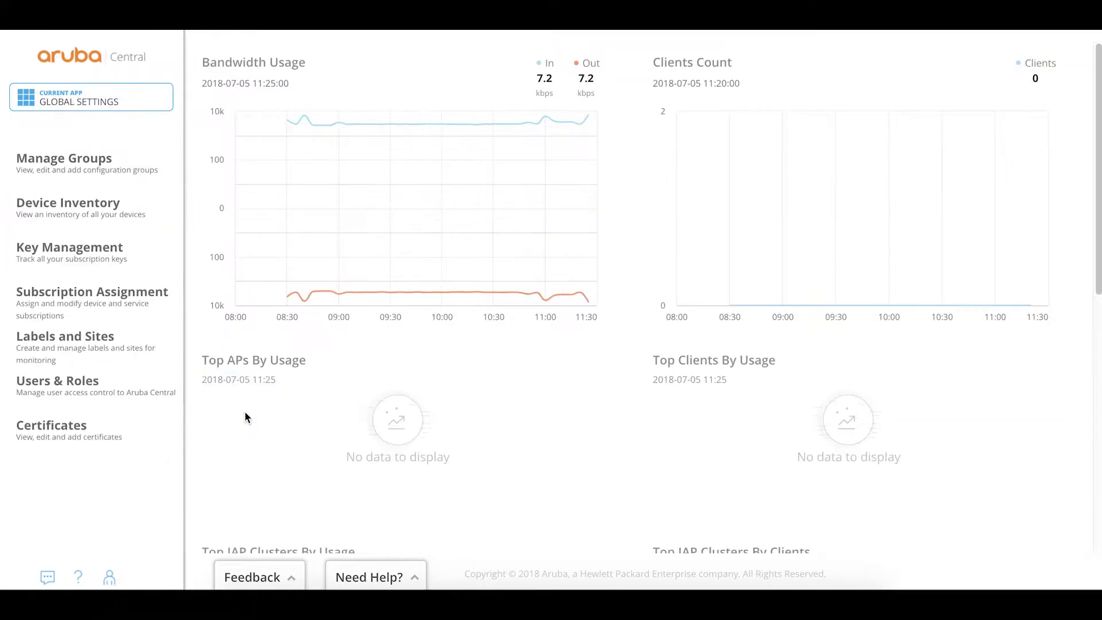
pyautogui.click(106, 220)
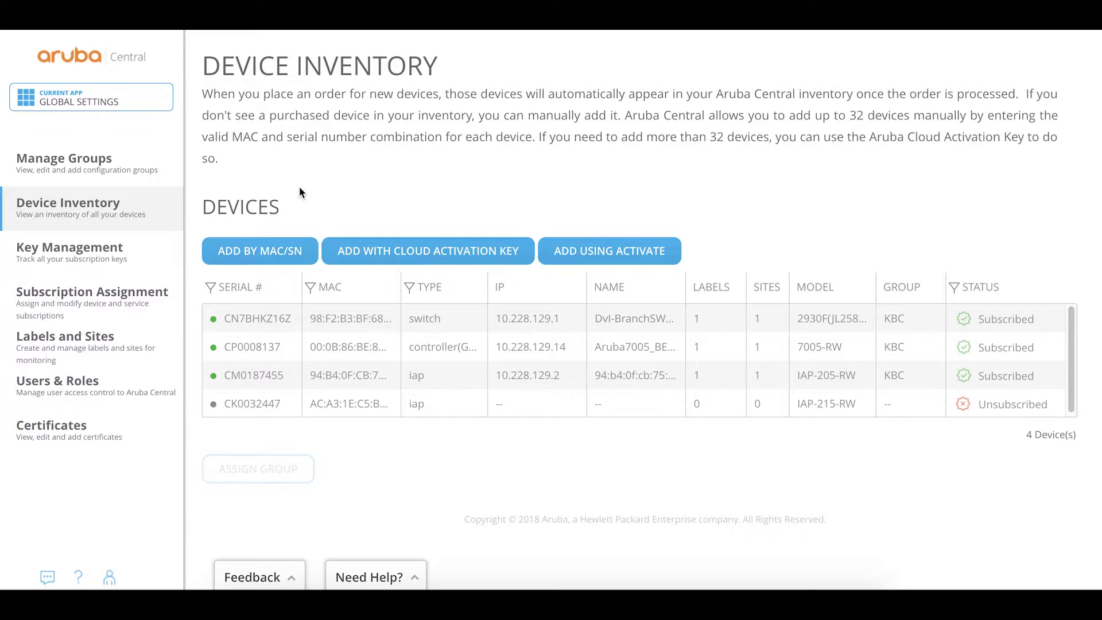
# - Start adding a device by MAC/SN and paste the switch serial from the notes into the first row
pyautogui.click(288, 257)
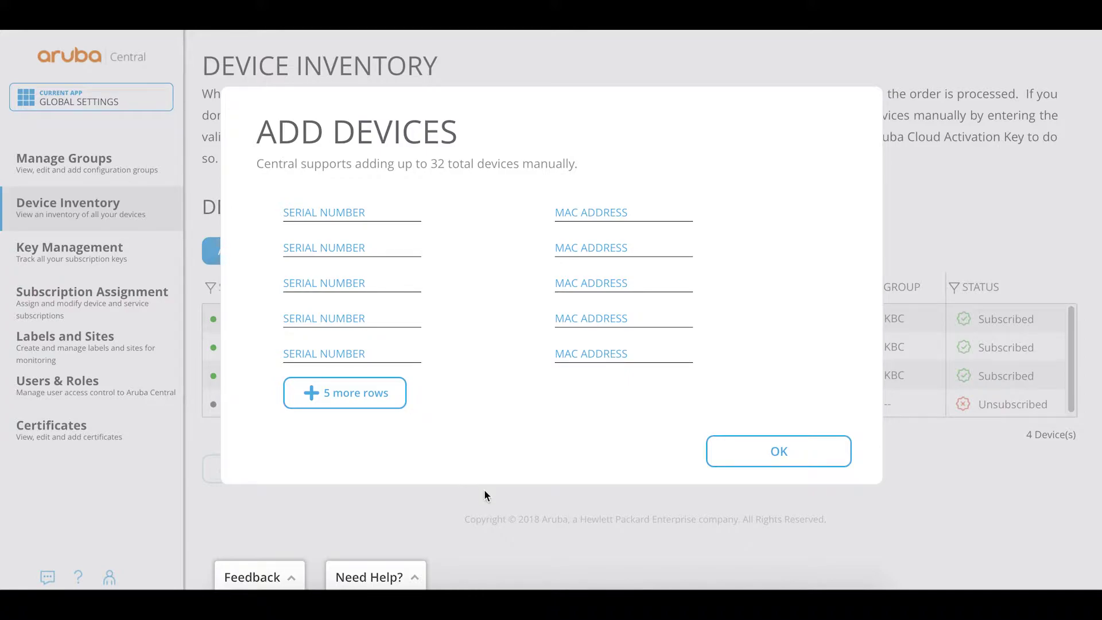
pyautogui.click(741, 600)
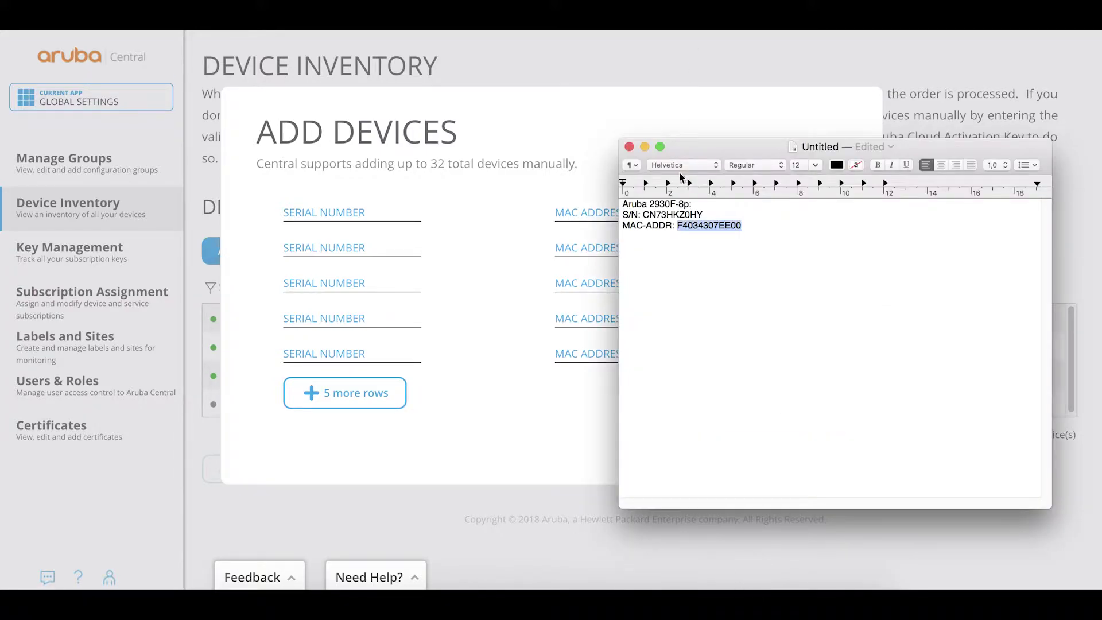
pyautogui.moveTo(643, 215); pyautogui.dragTo(700, 217)
pyautogui.rightClick(694, 214)
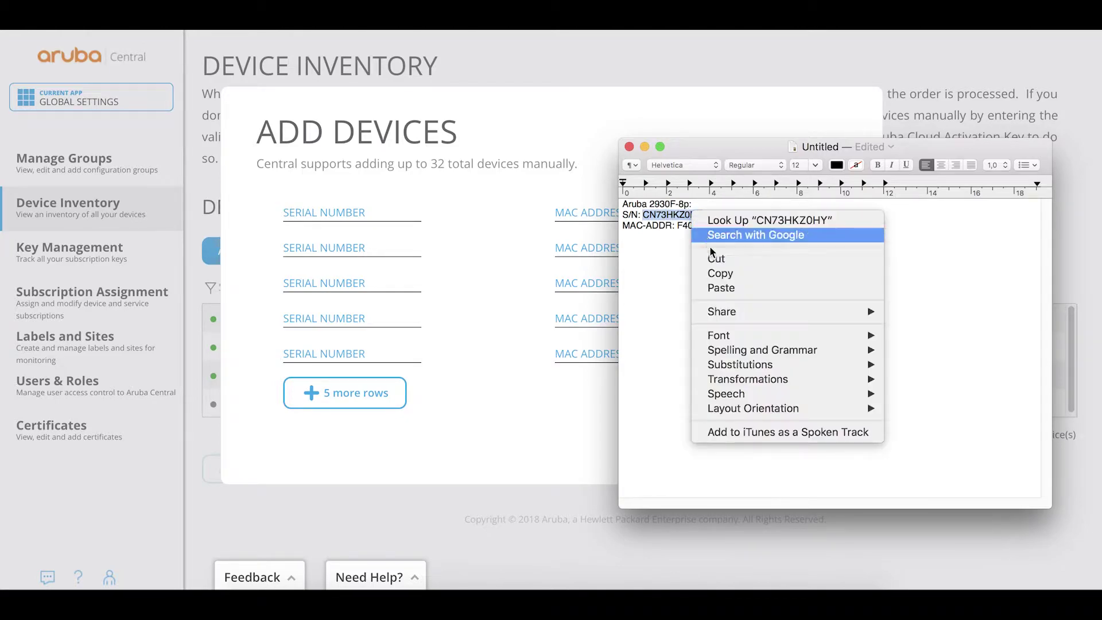
pyautogui.click(715, 272)
pyautogui.click(335, 216)
pyautogui.click(321, 214)
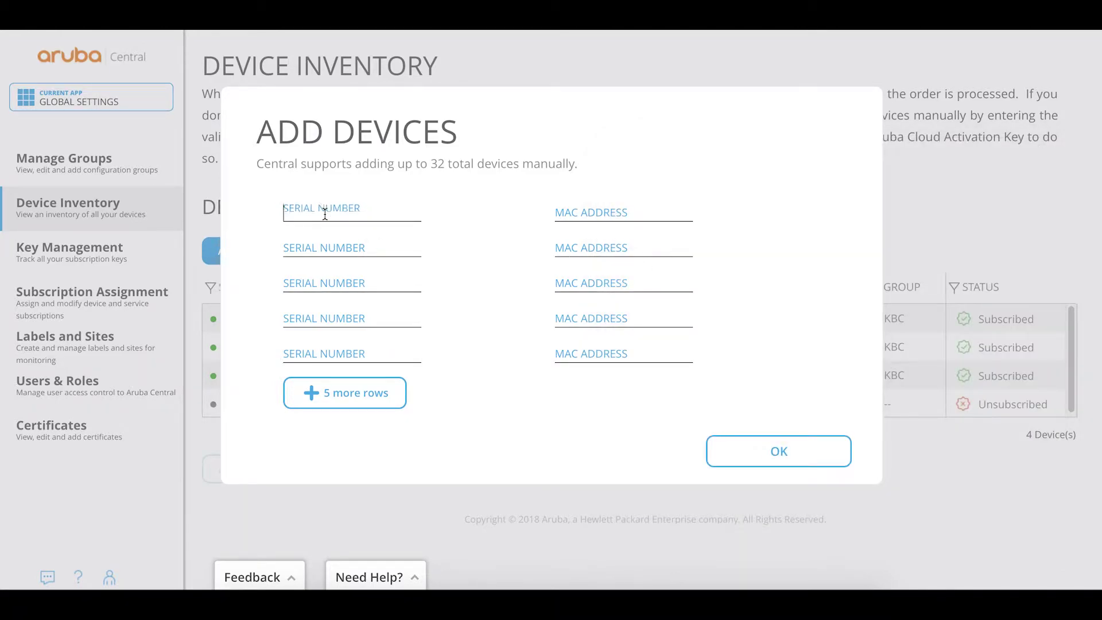
pyautogui.rightClick(320, 215)
pyautogui.click(369, 315)
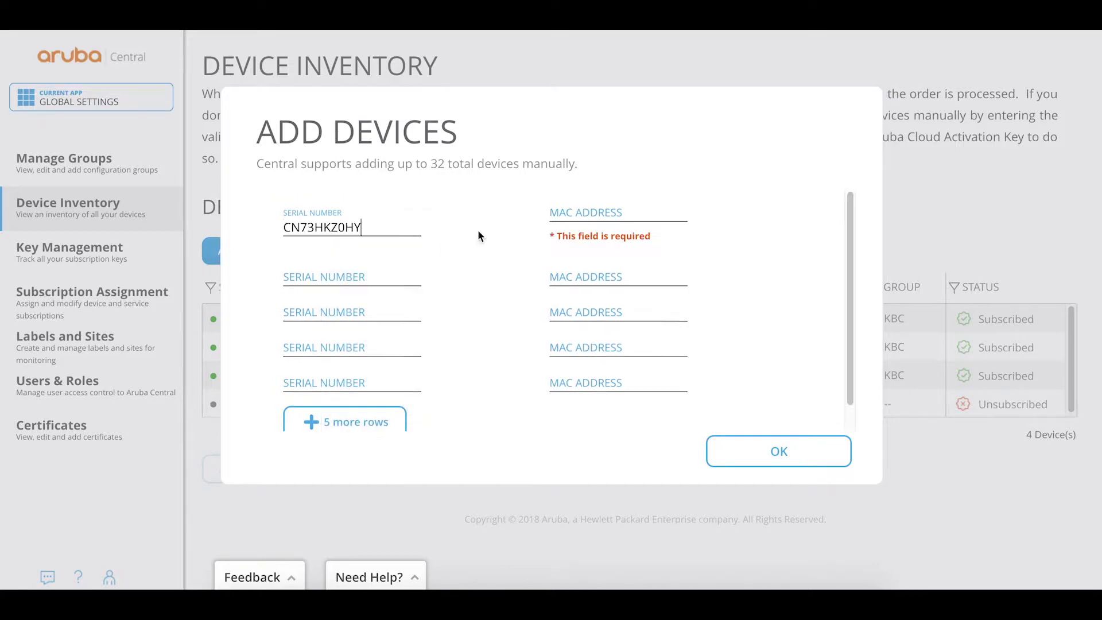
# - Paste MAC address F4:03:43:07:EE:00 into the first row and submit the device import
pyautogui.click(550, 213)
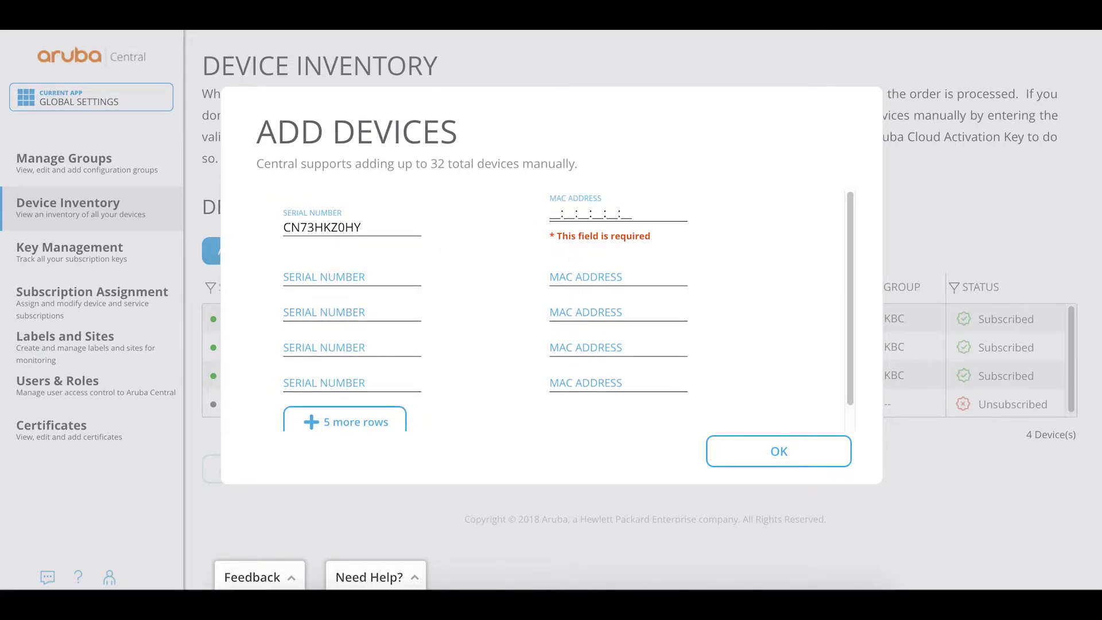
pyautogui.click(738, 583)
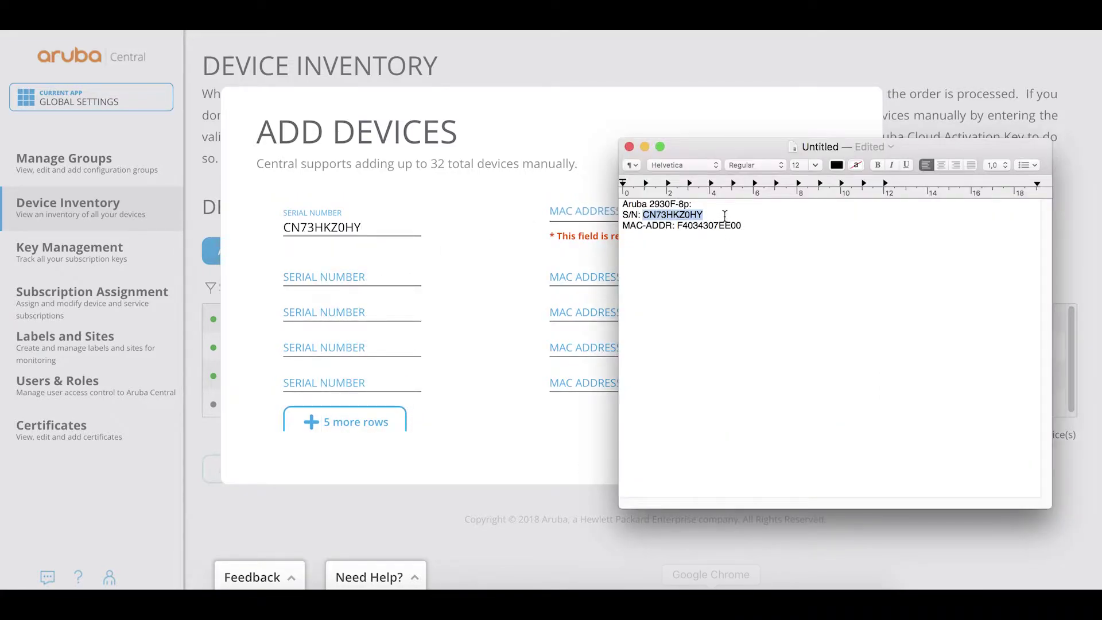
pyautogui.moveTo(677, 226); pyautogui.dragTo(744, 228)
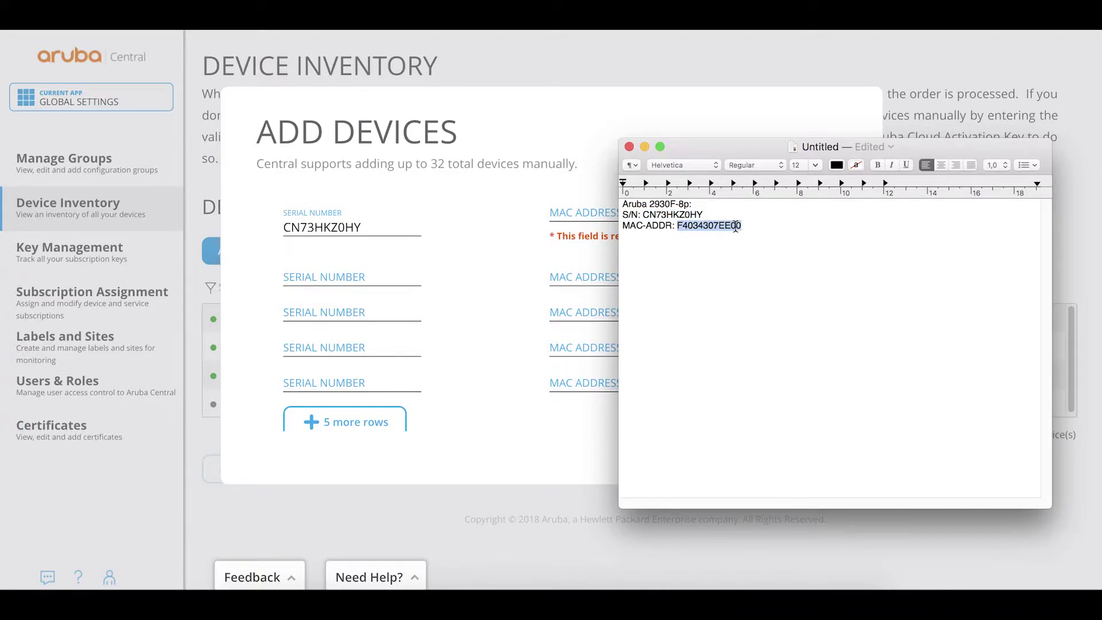
pyautogui.rightClick(745, 232)
pyautogui.click(752, 285)
pyautogui.click(573, 217)
pyautogui.rightClick(557, 211)
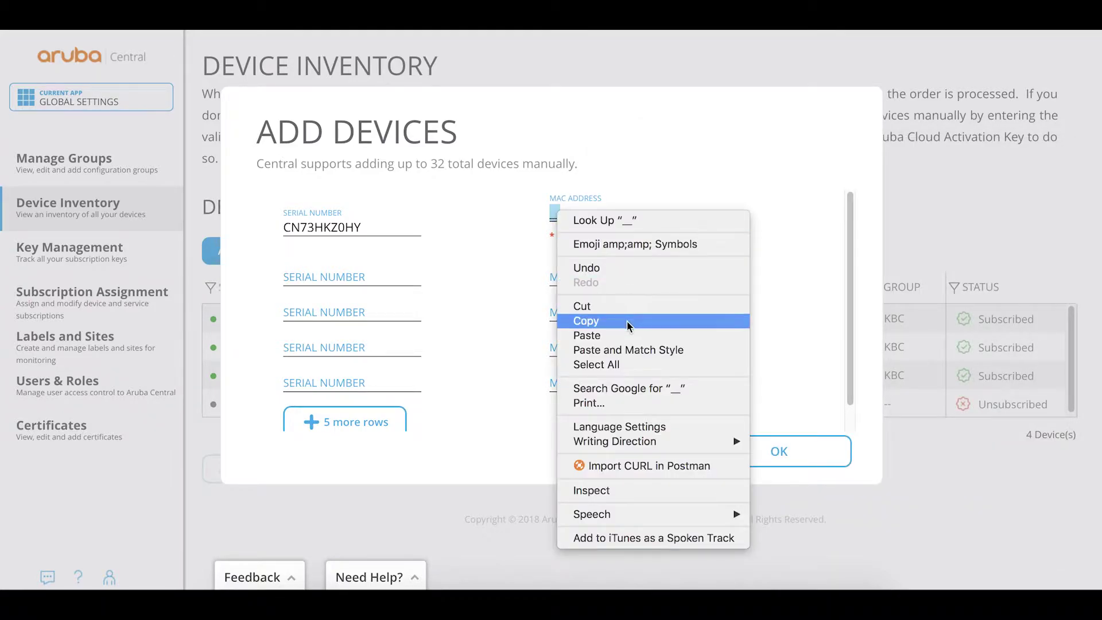
pyautogui.click(623, 337)
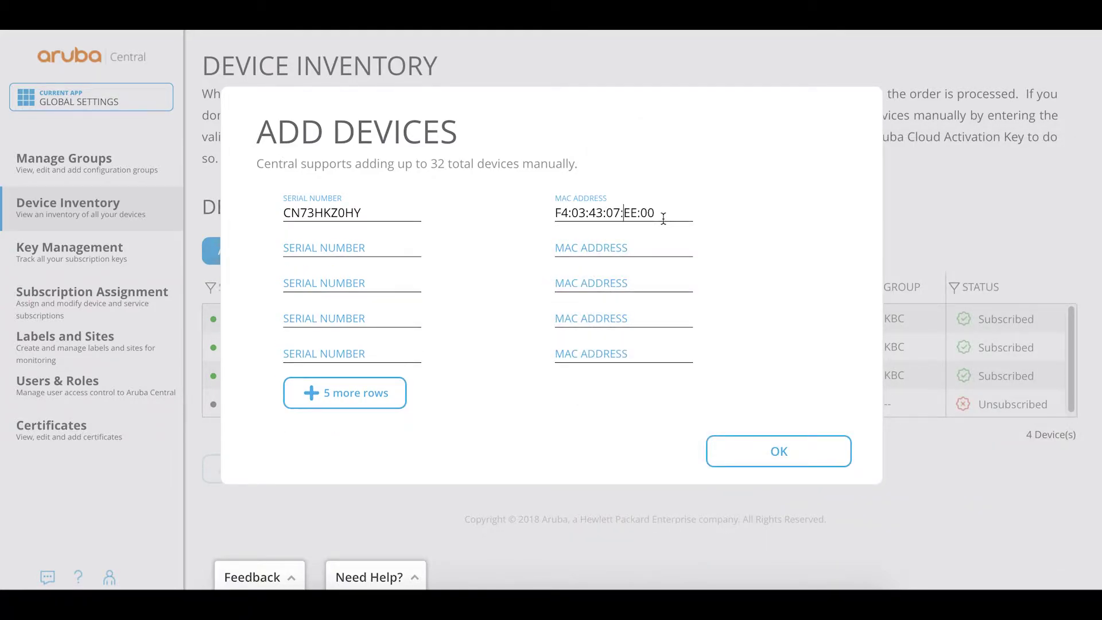
pyautogui.click(779, 452)
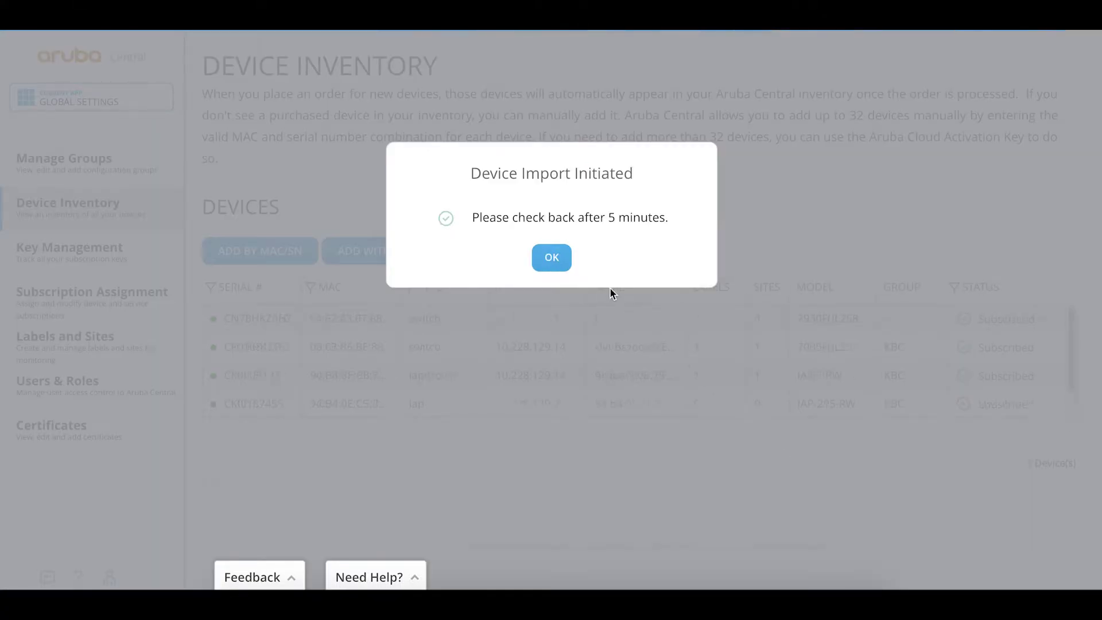
# - Dismiss the Device Import Initiated notice to see the 2930F switch in the five-device inventory
pyautogui.click(552, 259)
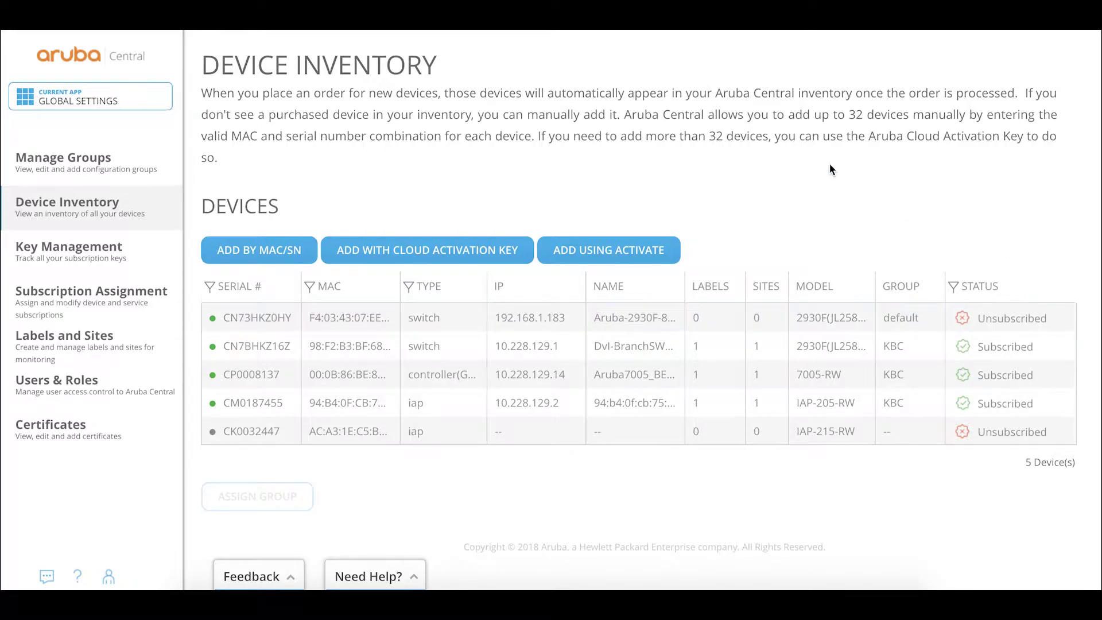
# - Assign a device subscription to switch CN73HKZ0HY, then bring up the Terminal console
pyautogui.click(64, 301)
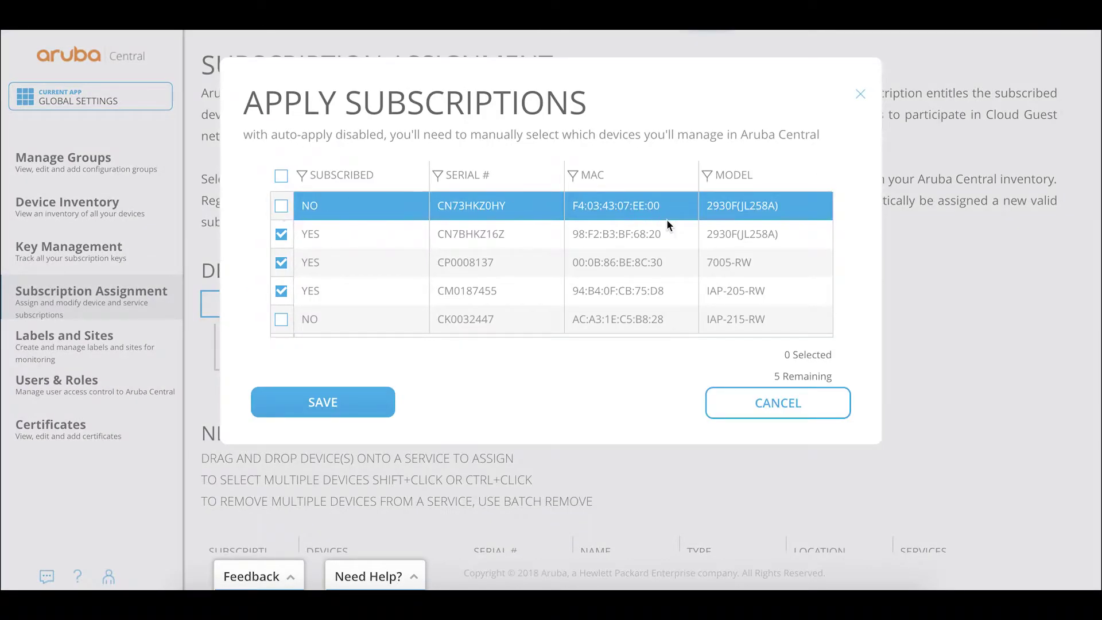
pyautogui.click(282, 205)
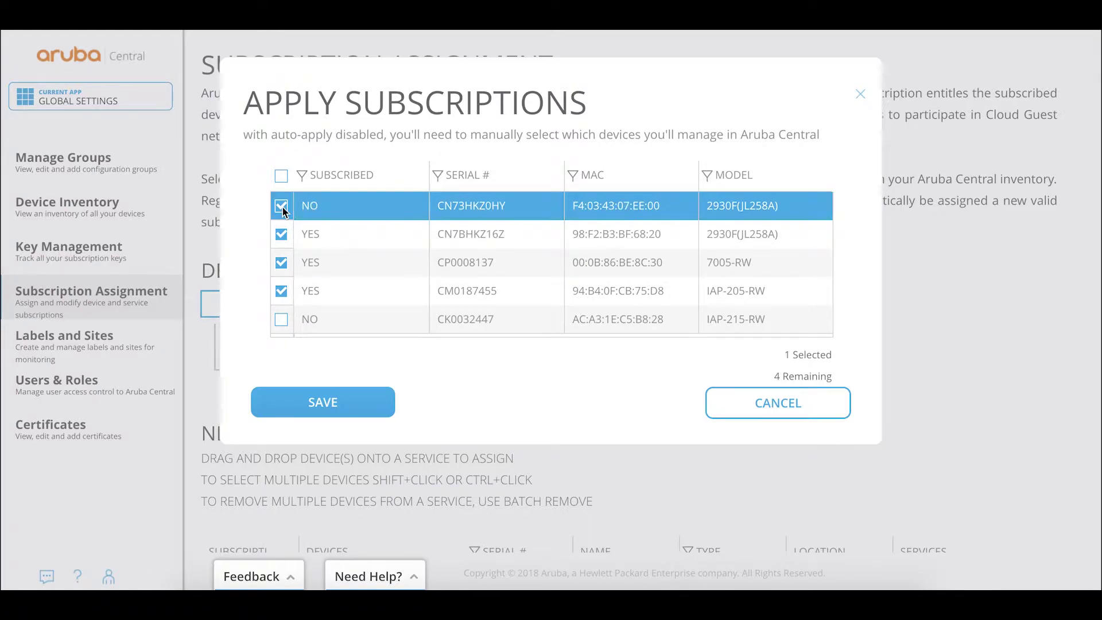
pyautogui.click(342, 403)
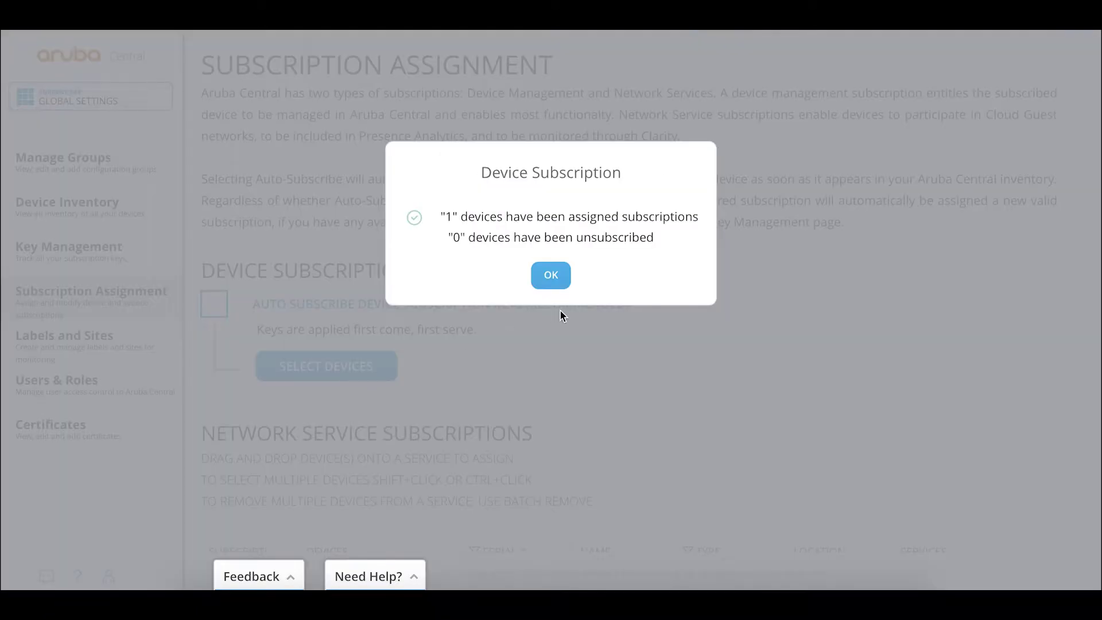
pyautogui.click(553, 277)
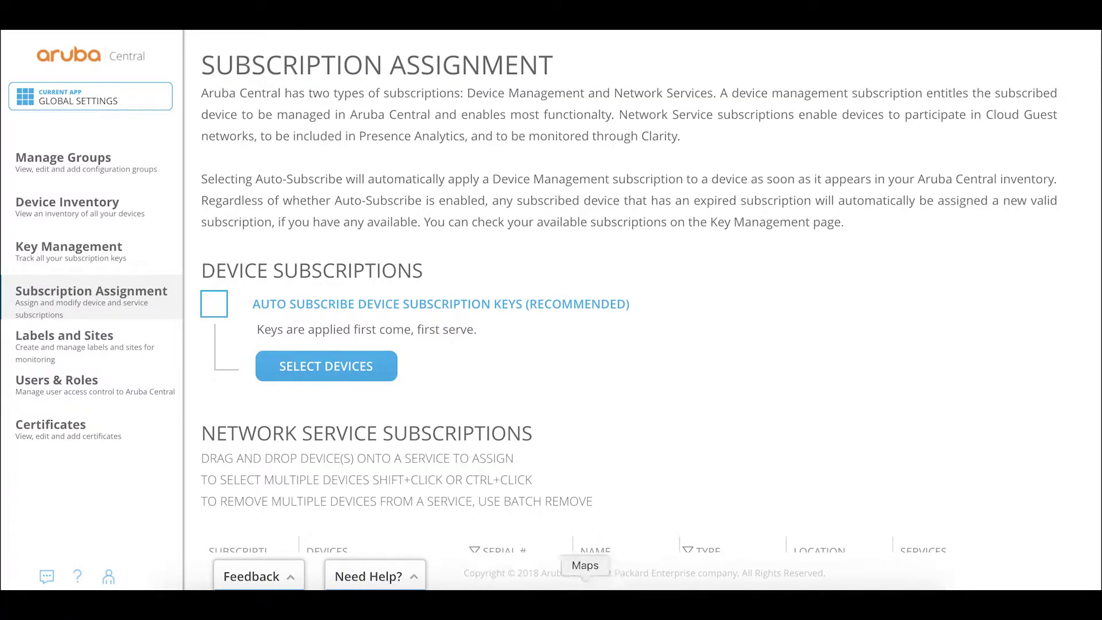
pyautogui.click(720, 585)
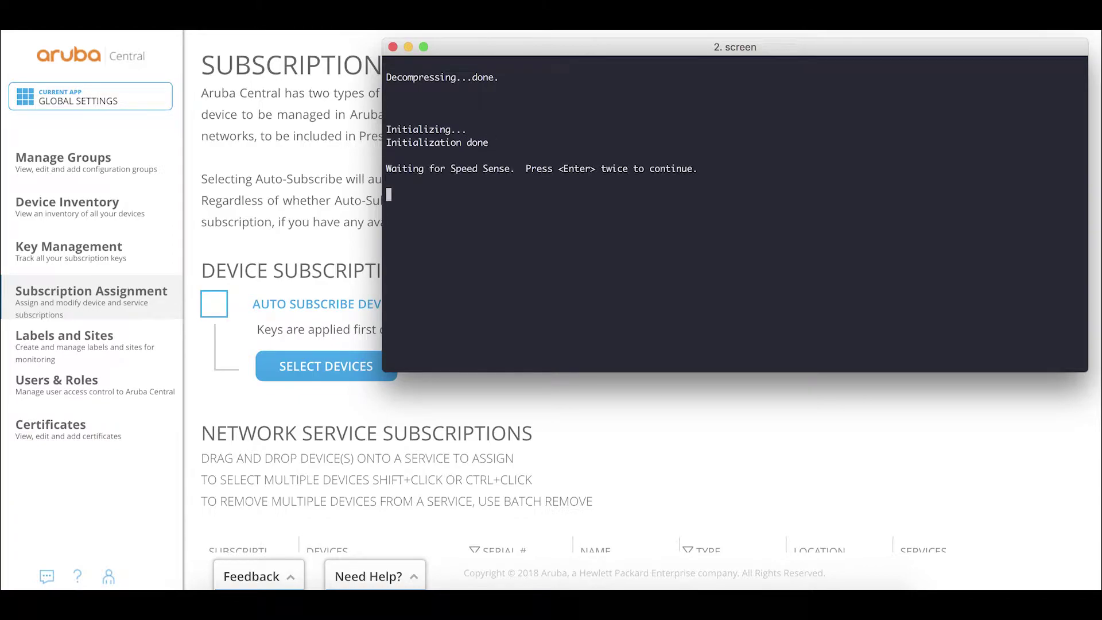
# - Get to the switch prompt and run 'show aruba-central' to check the connection status
pyautogui.press('Return')
pyautogui.press('Return')
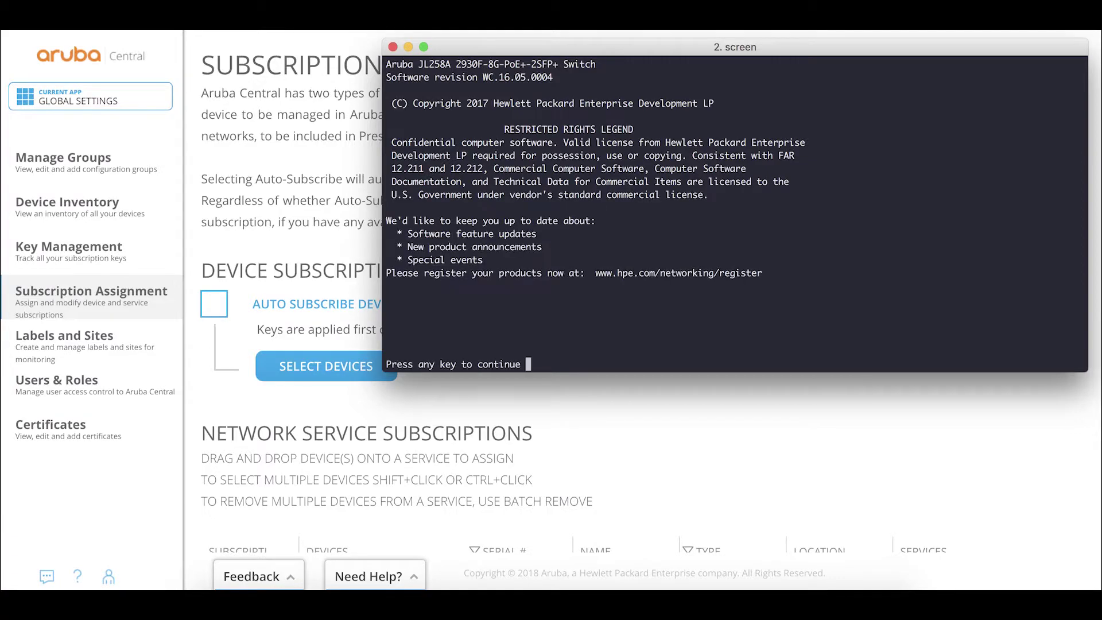
pyautogui.press('Return')
pyautogui.write('show aruba-')
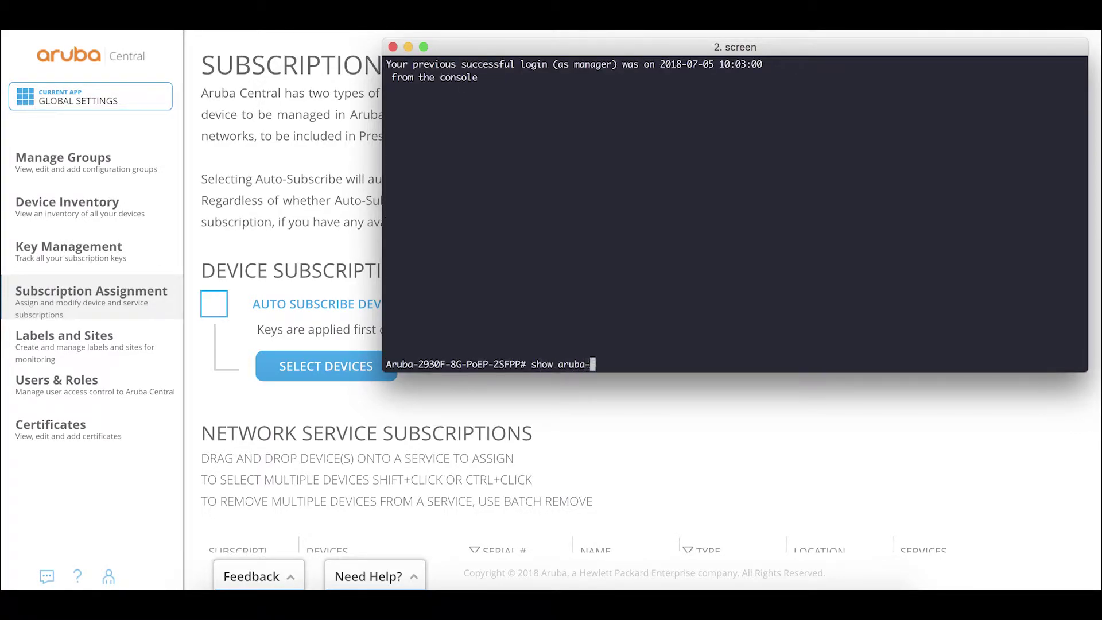
pyautogui.press('Tab')
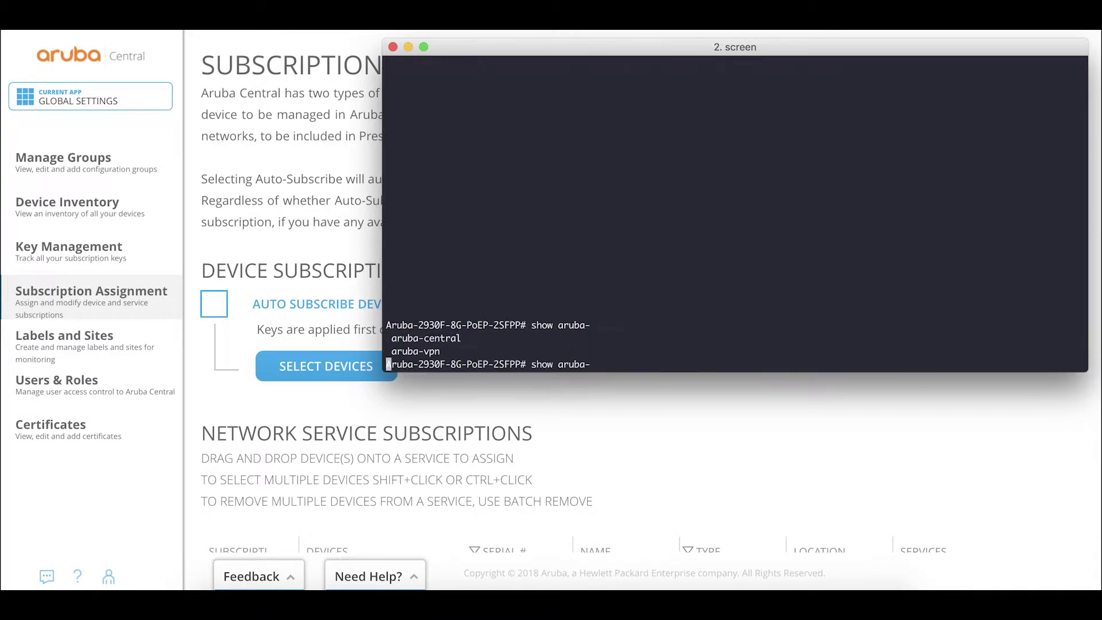
pyautogui.write('ce')
pyautogui.press('Tab')
pyautogui.press('Return')
# - Run 'show activate' and 'show activate provision' on the switch
pyautogui.write('show activate')
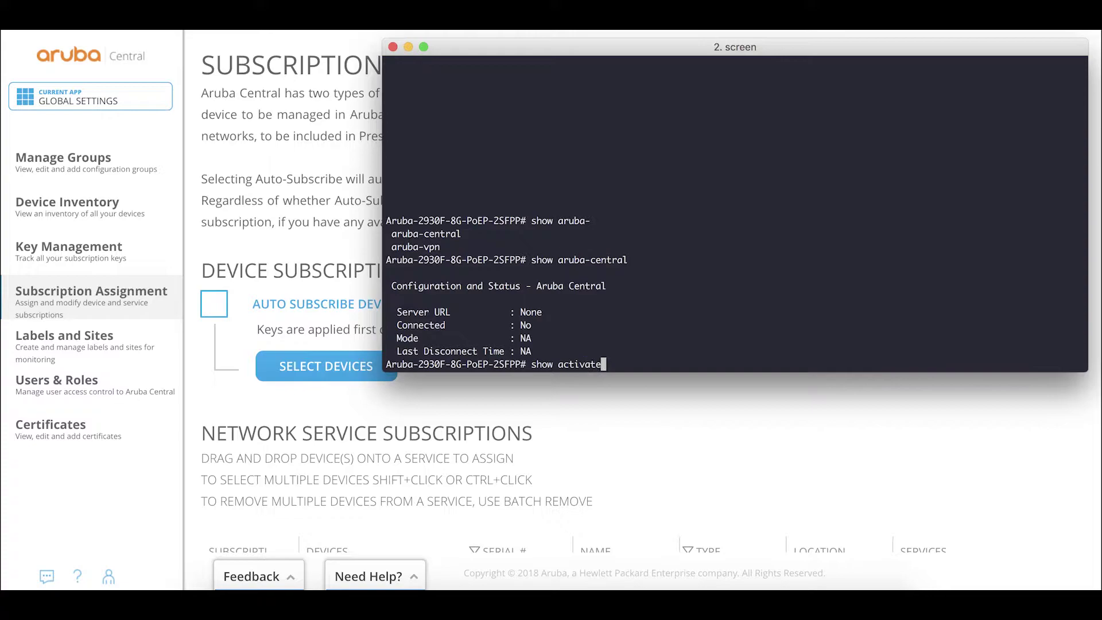
pyautogui.press('Return')
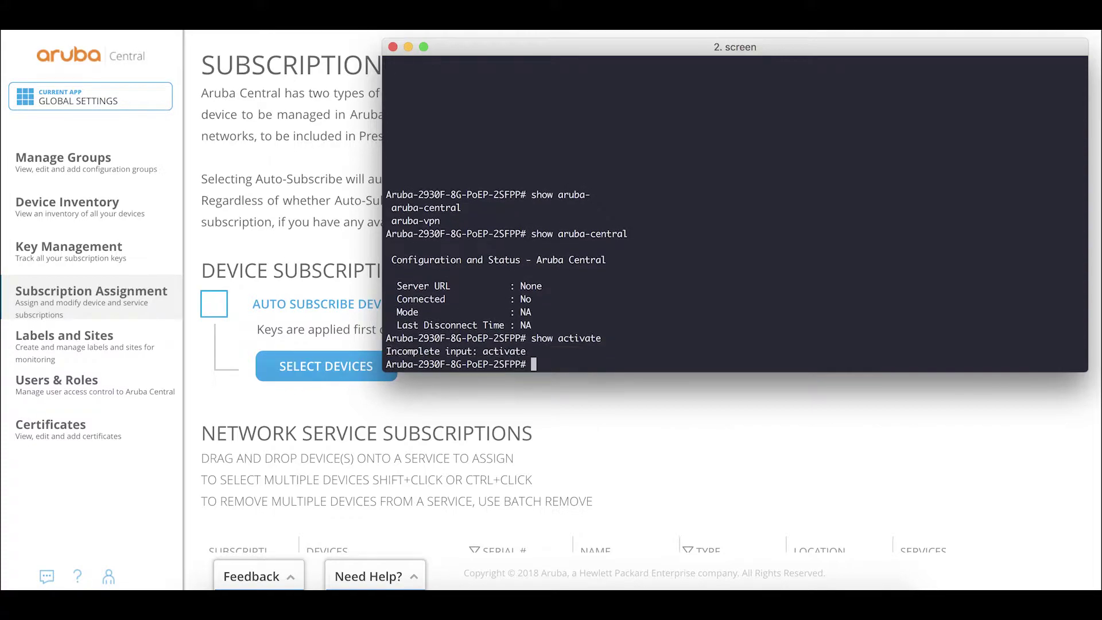
pyautogui.press('Up')
pyautogui.write('?')
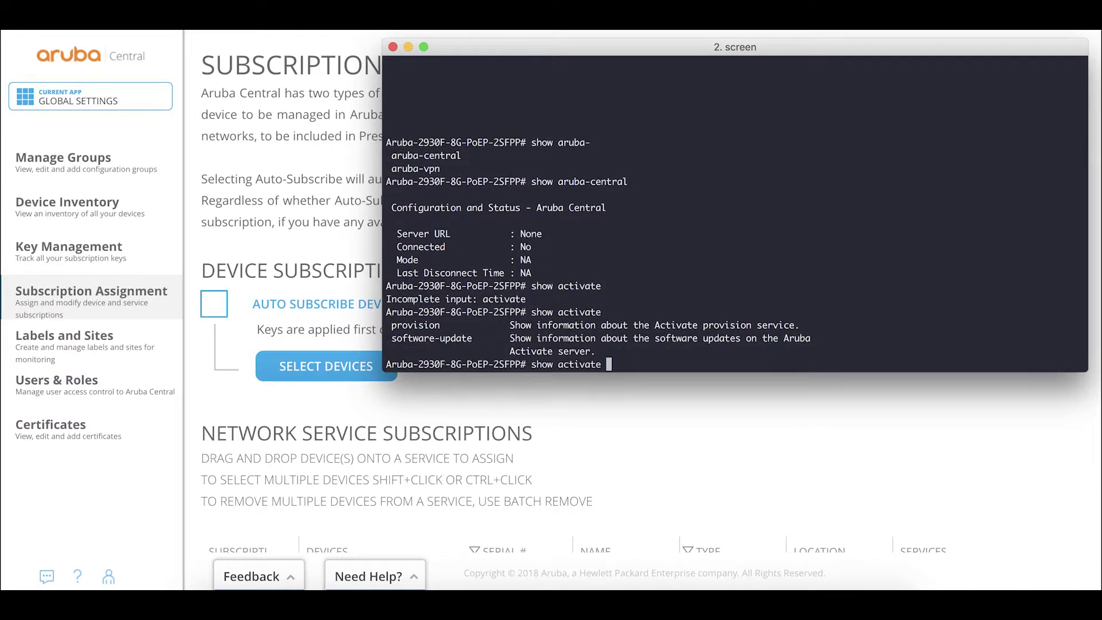
pyautogui.write('provision')
pyautogui.press('Return')
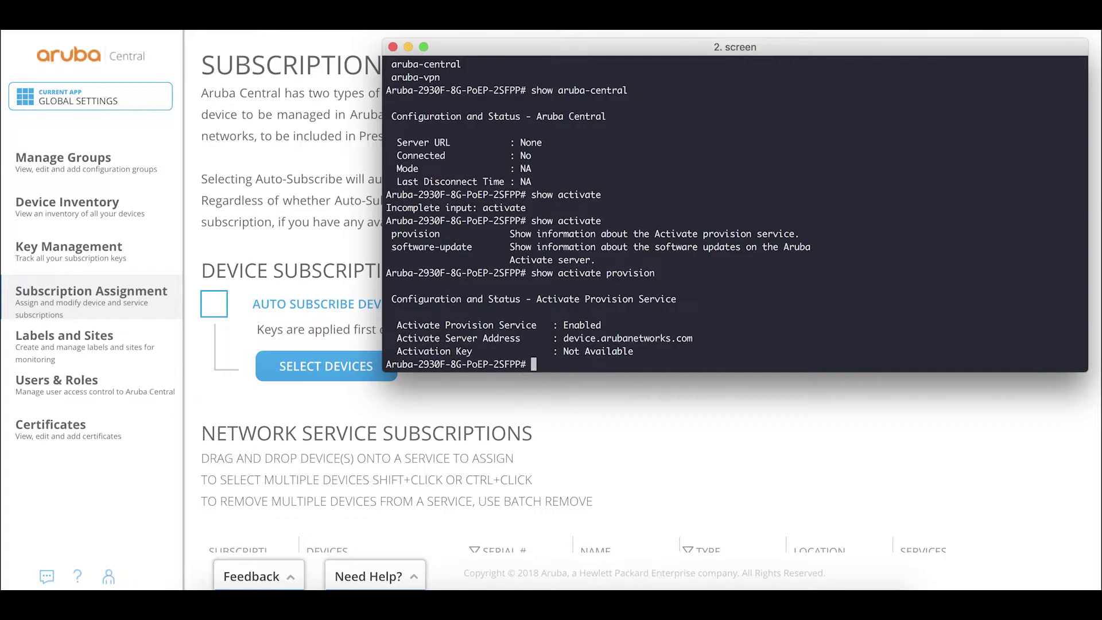
# - Enable 'debug ztp' and 'debug aruba-central' to the session, then run 'show log -r'
pyautogui.write('debug ztp')
pyautogui.press('Return')
pyautogui.write('debug ')
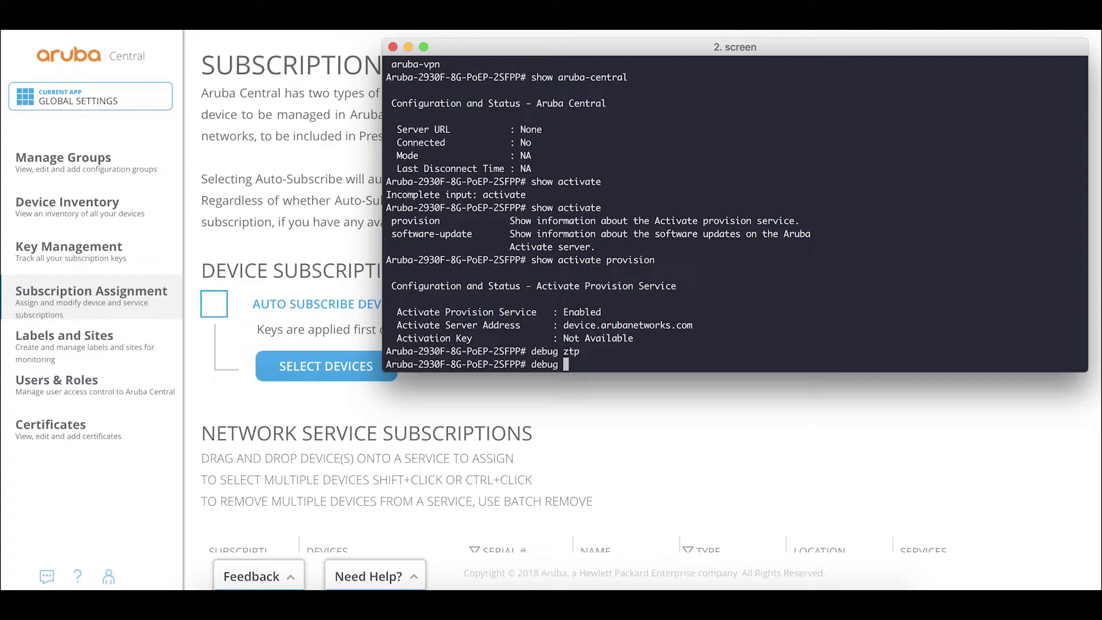
pyautogui.write('aruba-central')
pyautogui.press('Return')
pyautogui.write('debu')
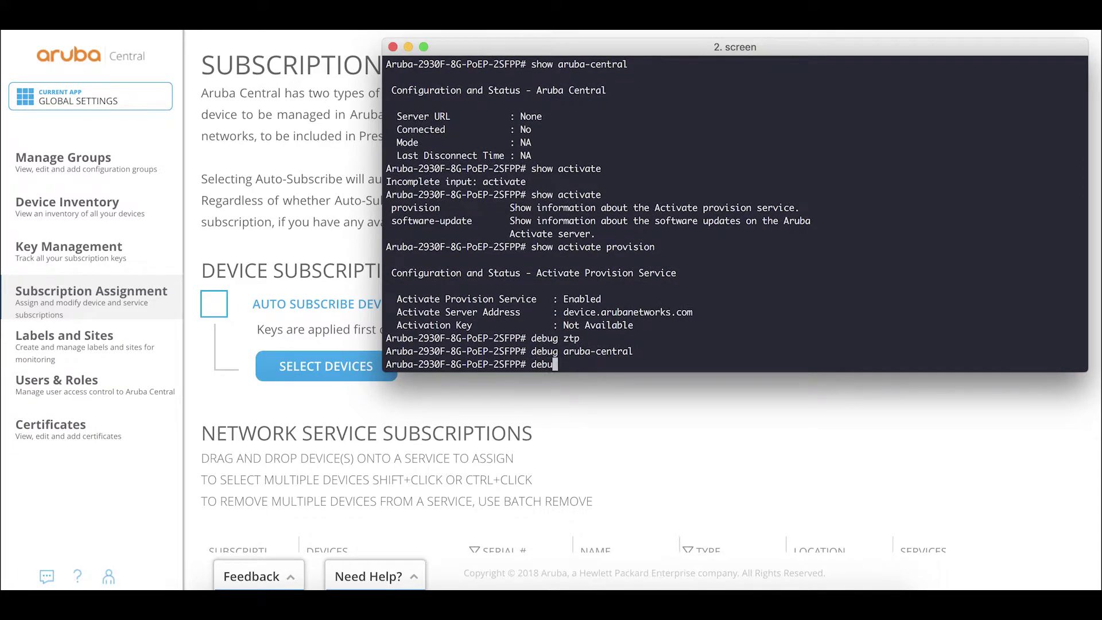
pyautogui.write('g destination session')
pyautogui.press('Return')
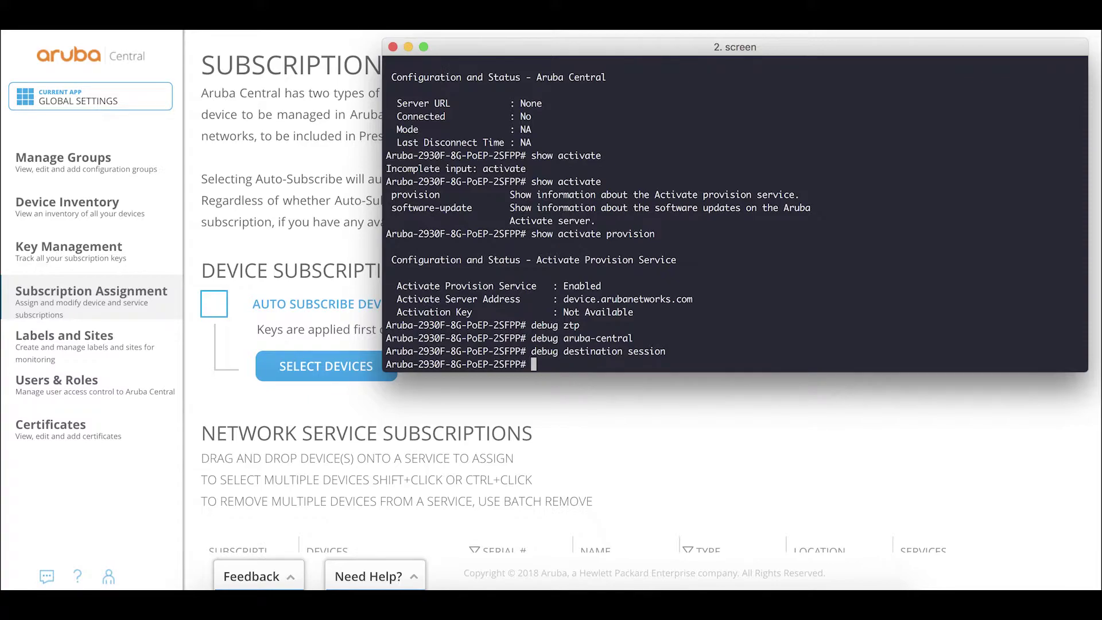
pyautogui.write('show log -')
pyautogui.write('r')
pyautogui.press('Return')
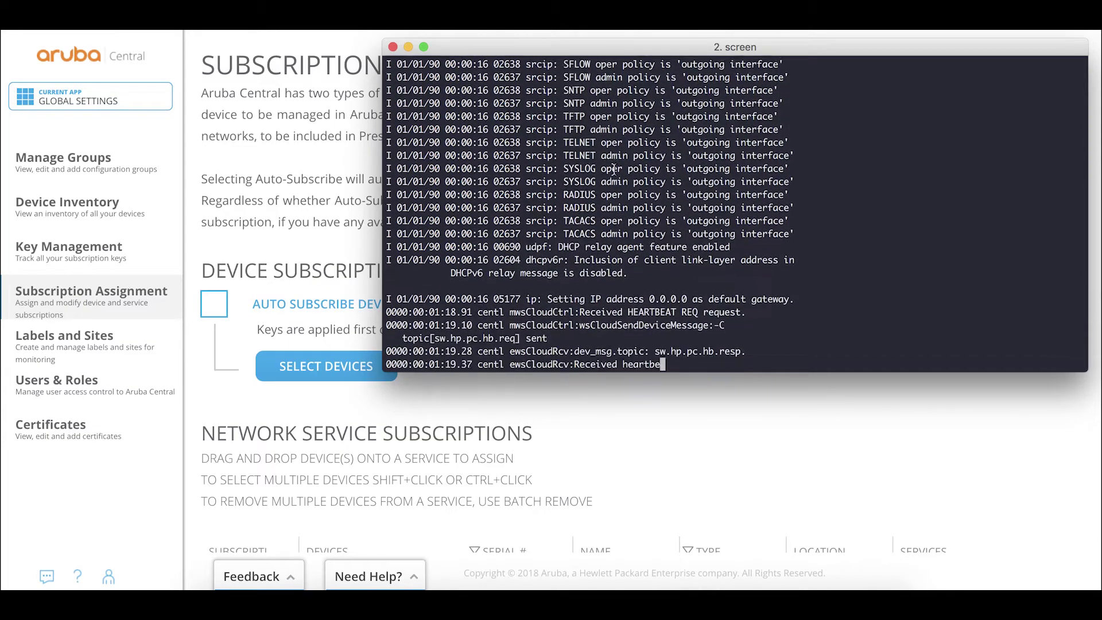
# - Re-run 'debug ztp', turn debugging off with 'no debug all', and rerun 'show log -r'
pyautogui.write('debug ztp')
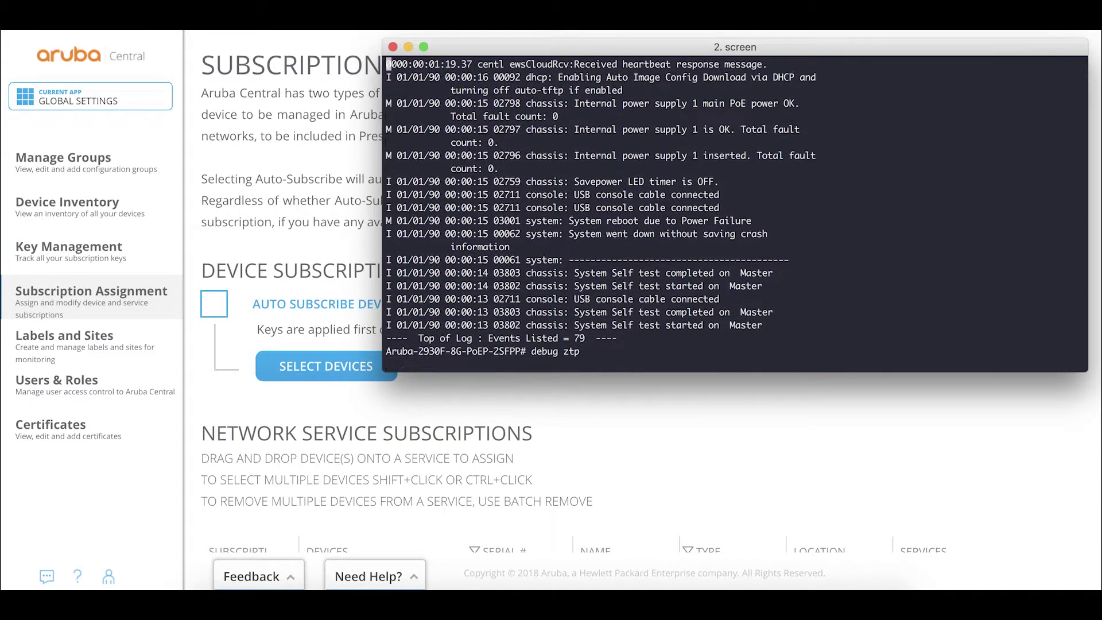
pyautogui.press('Return')
pyautogui.write('no b a')
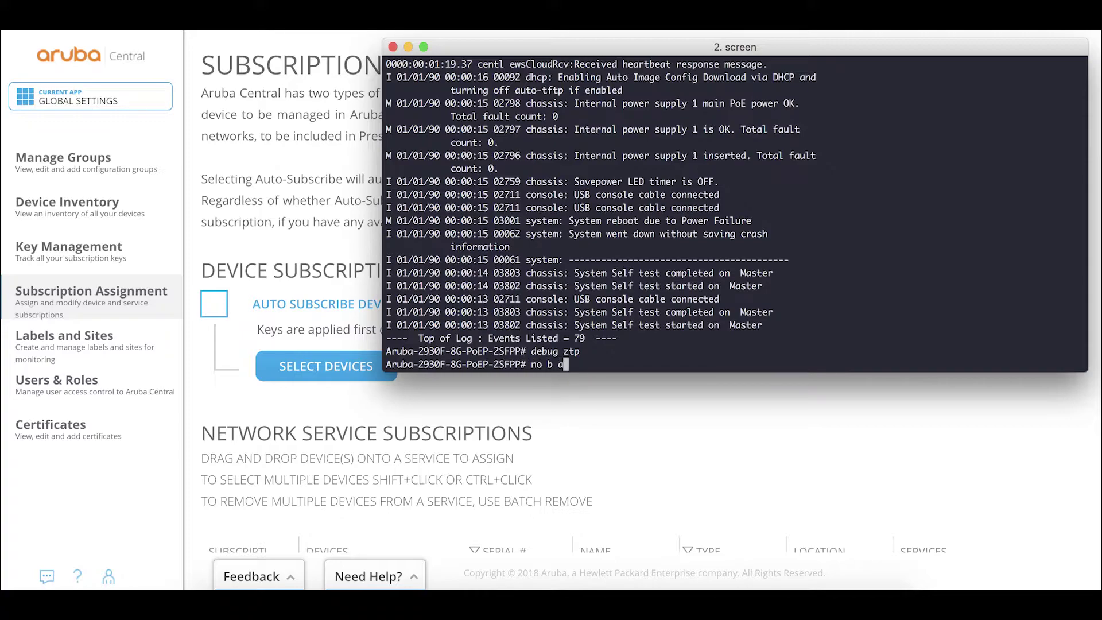
pyautogui.press('Return')
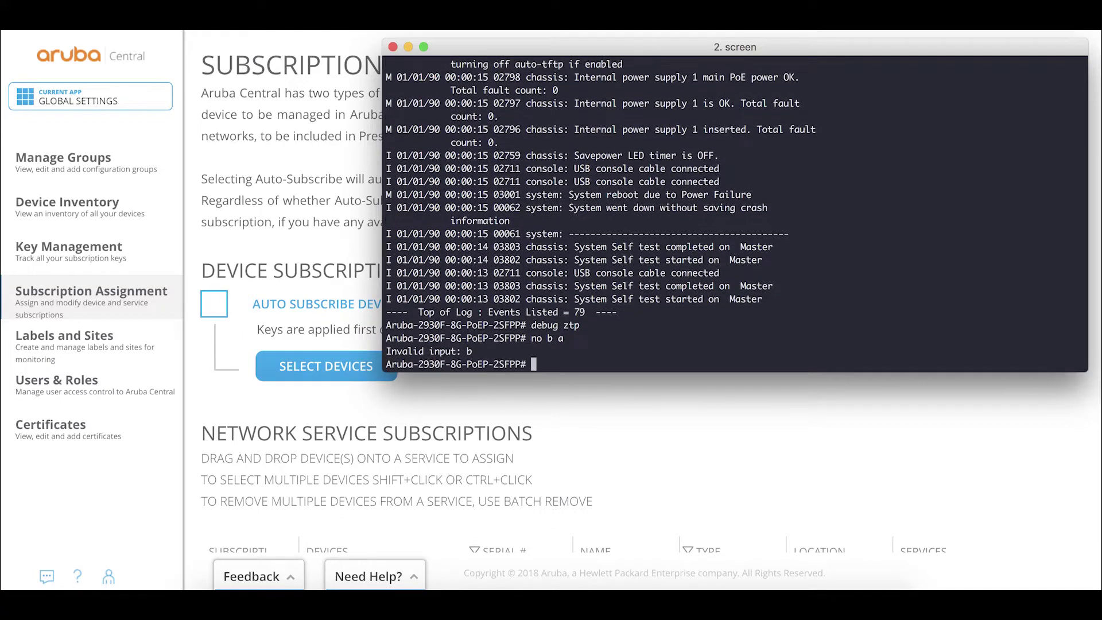
pyautogui.write('no debug all')
pyautogui.press('Return')
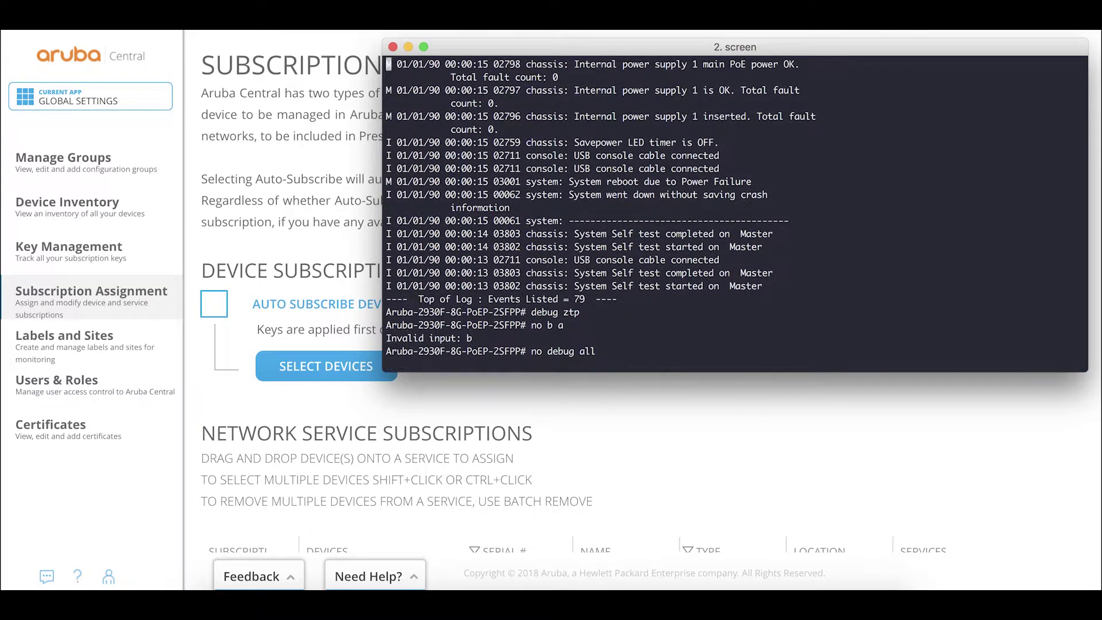
pyautogui.write('sho')
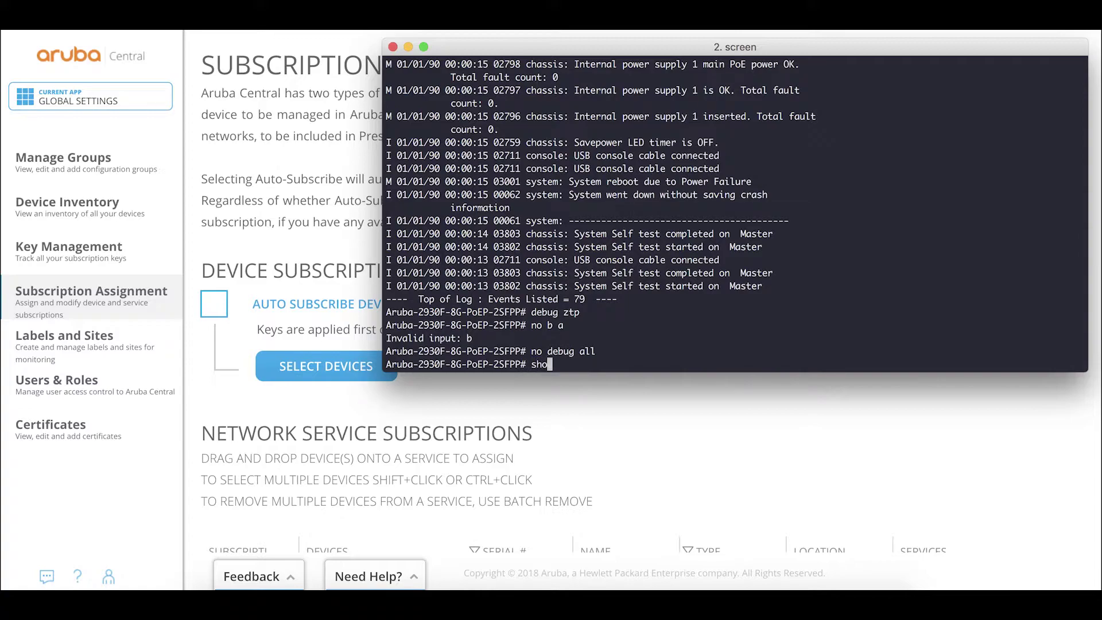
pyautogui.write('w log -r')
pyautogui.press('Return')
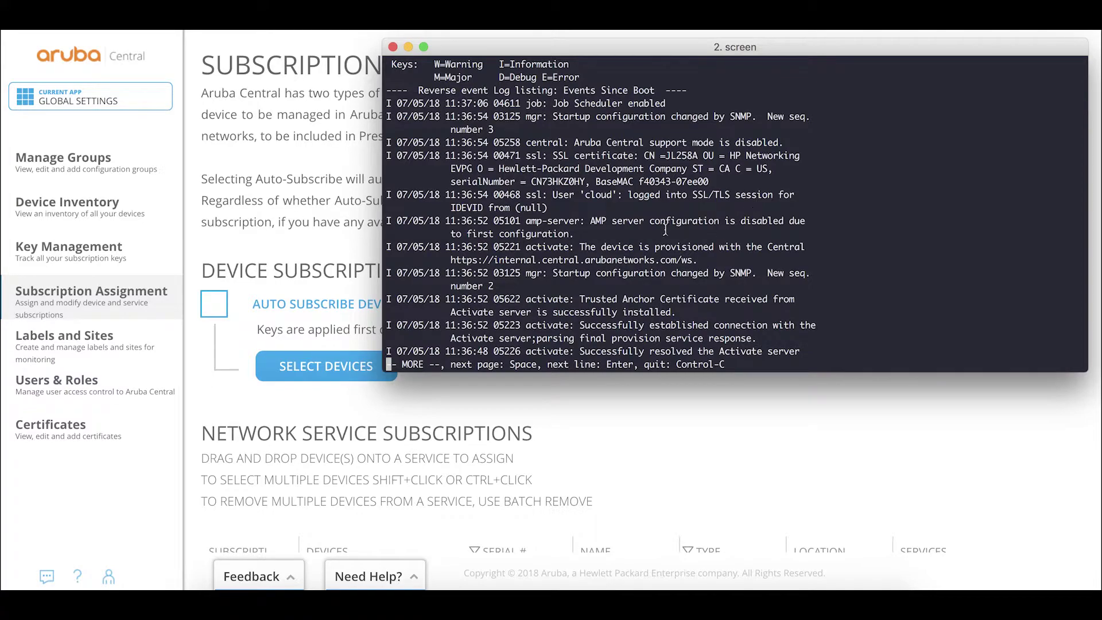
# - Page through the reverse event log to its end
pyautogui.press('space')
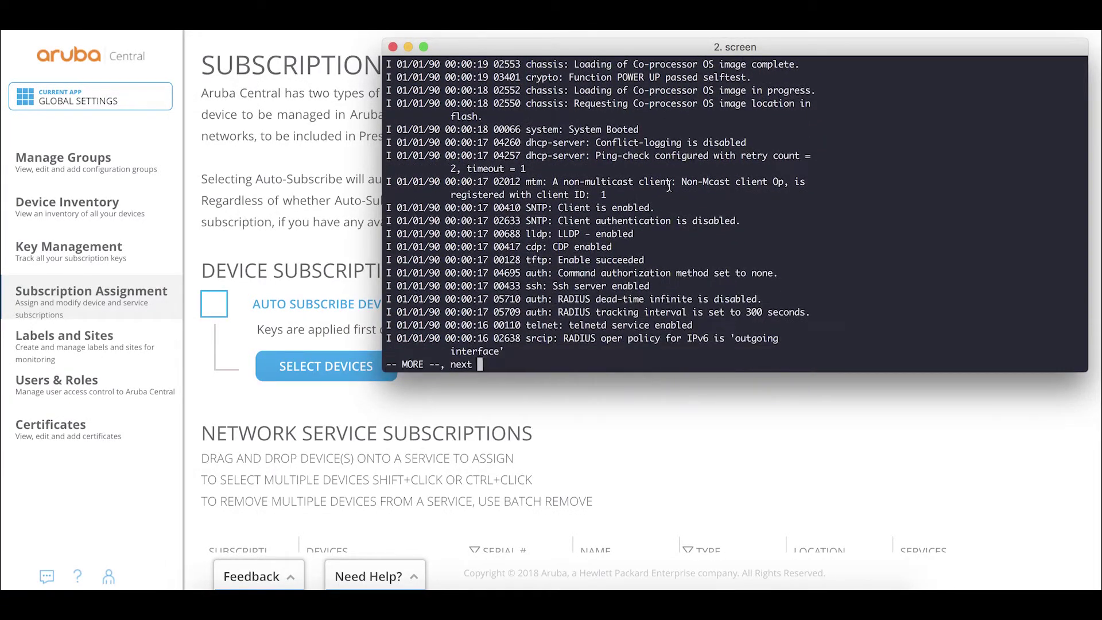
pyautogui.press('space')
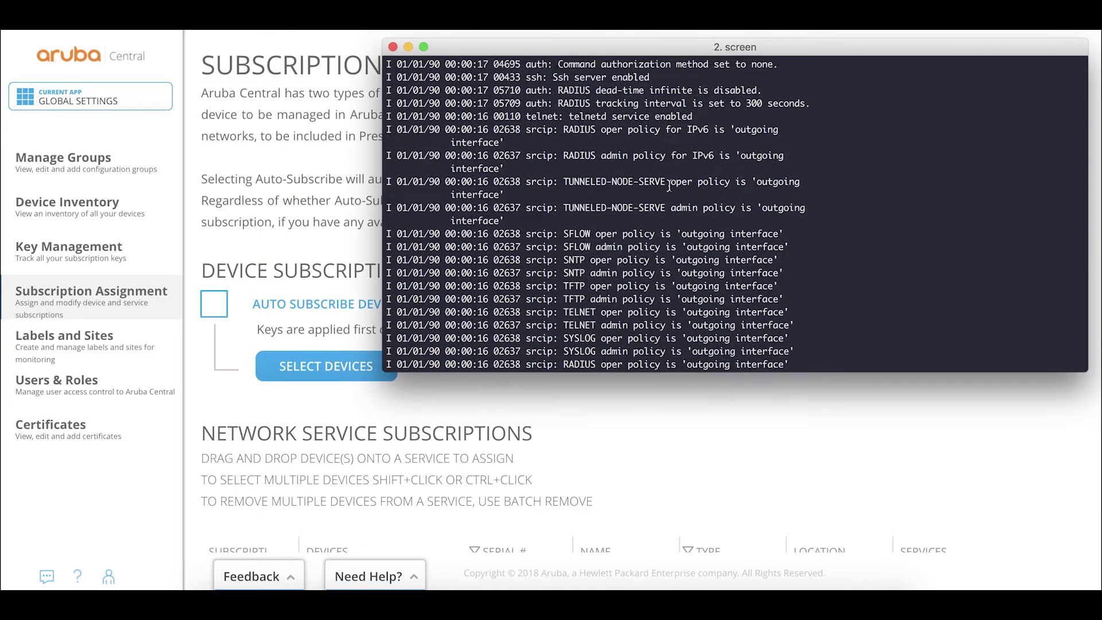
pyautogui.press('space')
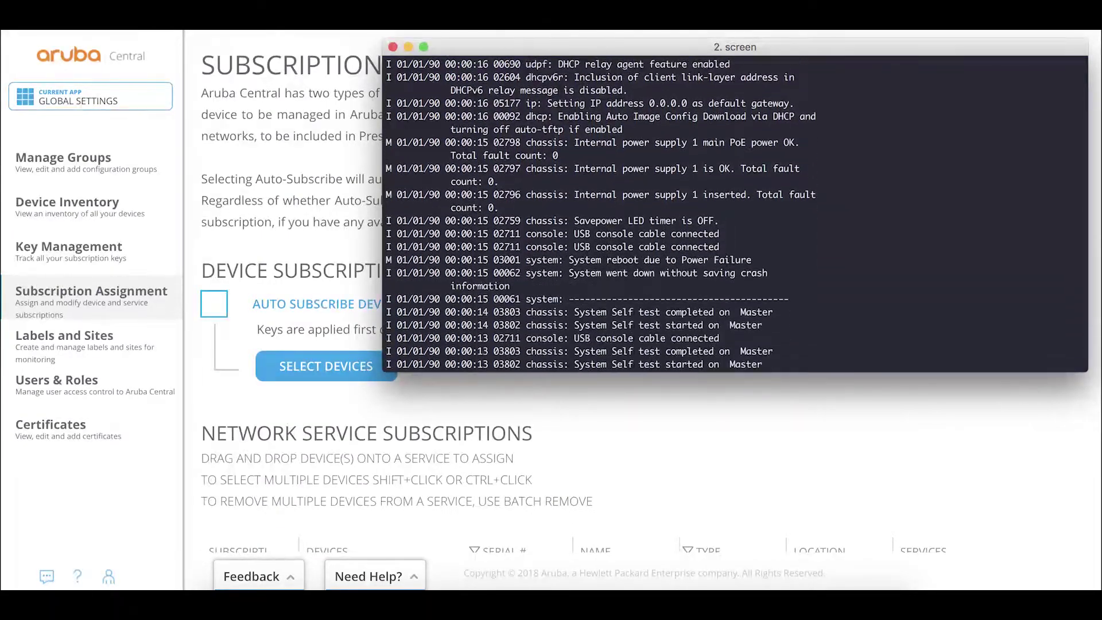
pyautogui.write('no debug allq')
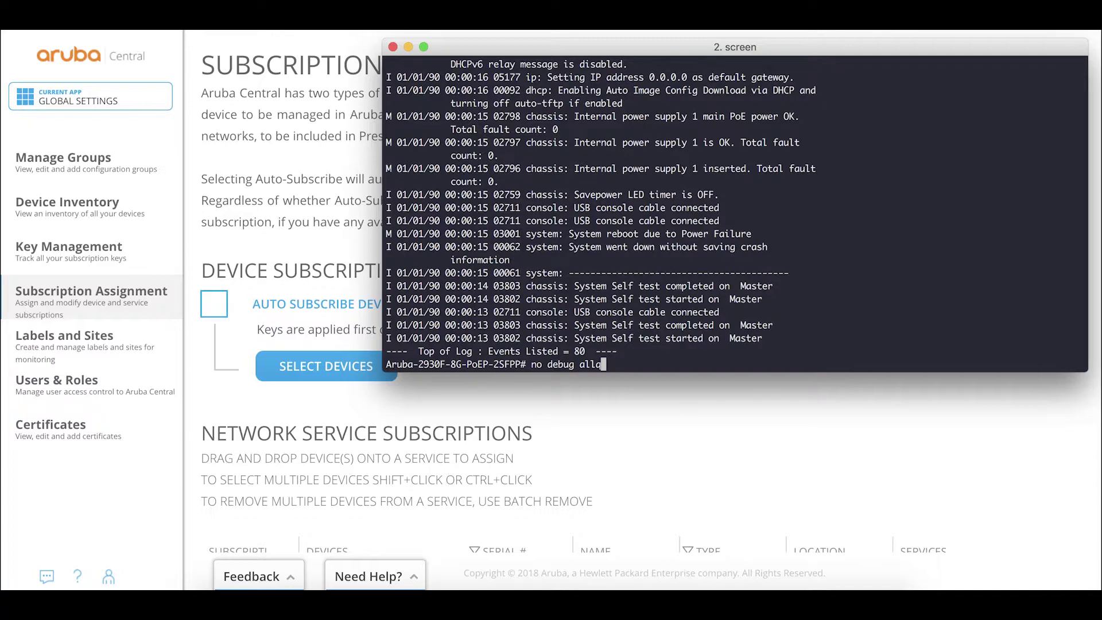
pyautogui.press('BackSpace')
pyautogui.press('BackSpace')
pyautogui.press('BackSpace')
pyautogui.press('BackSpace')
pyautogui.press('BackSpace')
pyautogui.press('BackSpace')
pyautogui.press('BackSpace')
pyautogui.press('BackSpace')
pyautogui.press('BackSpace')
pyautogui.press('BackSpace')
pyautogui.press('BackSpace')
pyautogui.press('BackSpace')
pyautogui.press('BackSpace')
# - Run 'show aruba-central' to confirm Connected: Yes in Managed mode, then return to Central
pyautogui.write('show aruba-central')
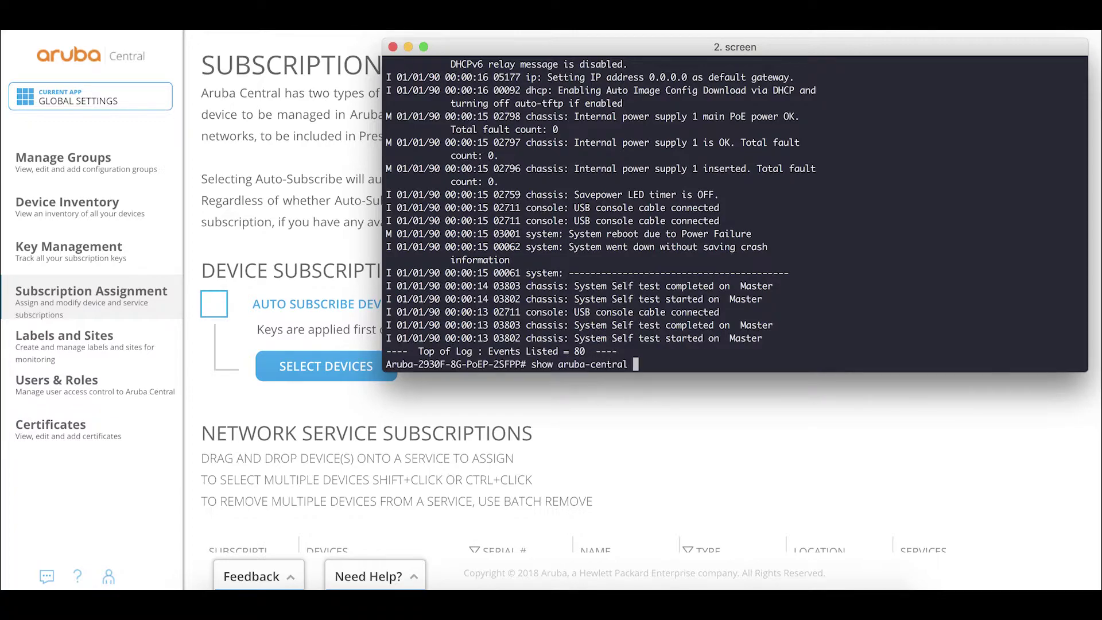
pyautogui.press('Return')
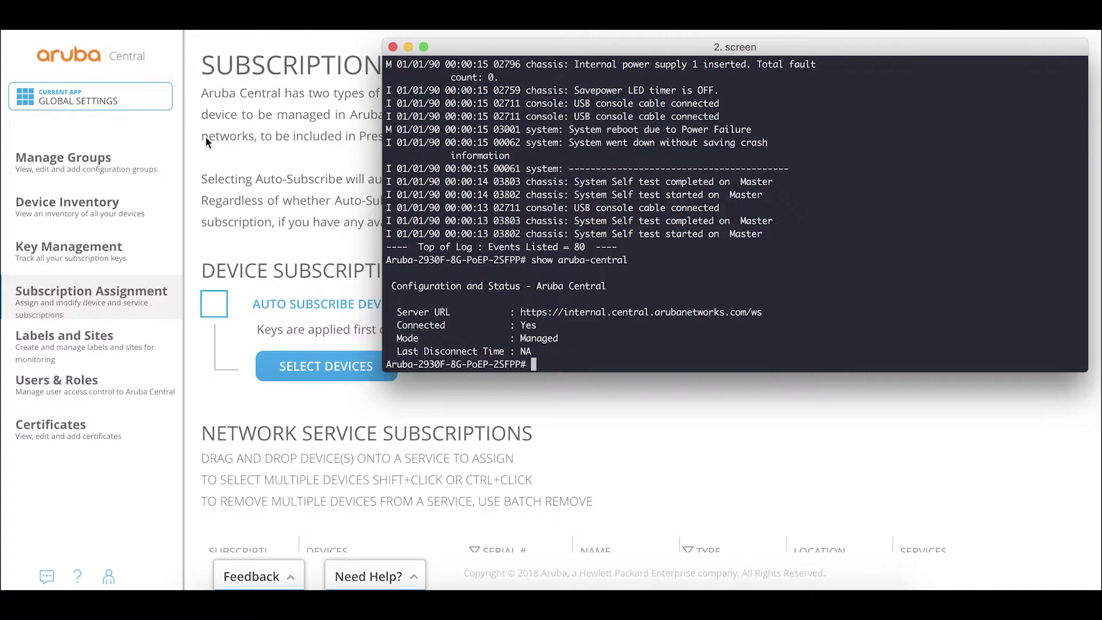
pyautogui.click(29, 94)
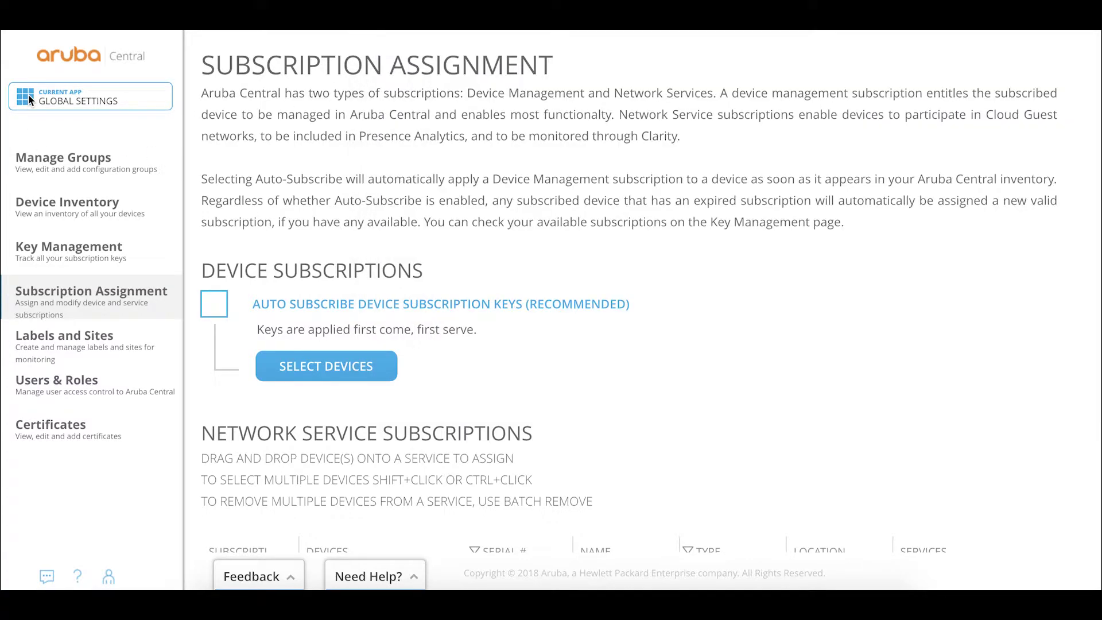
# - Open Device Inventory and select switch CN73HKZ0HY, now Subscribed in the default group
pyautogui.click(78, 201)
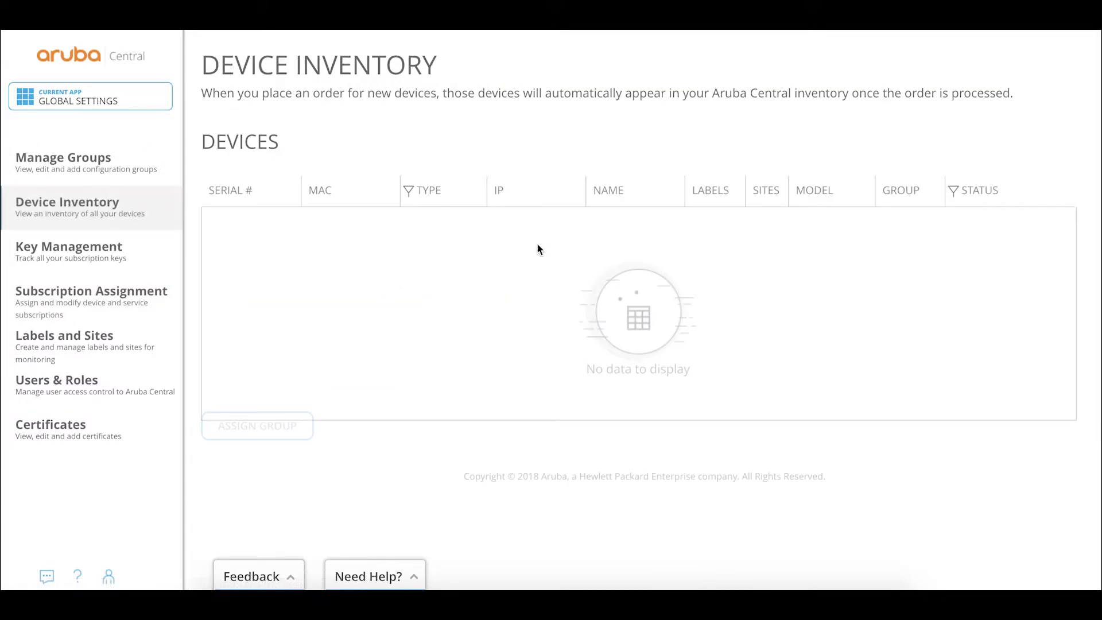
pyautogui.click(255, 319)
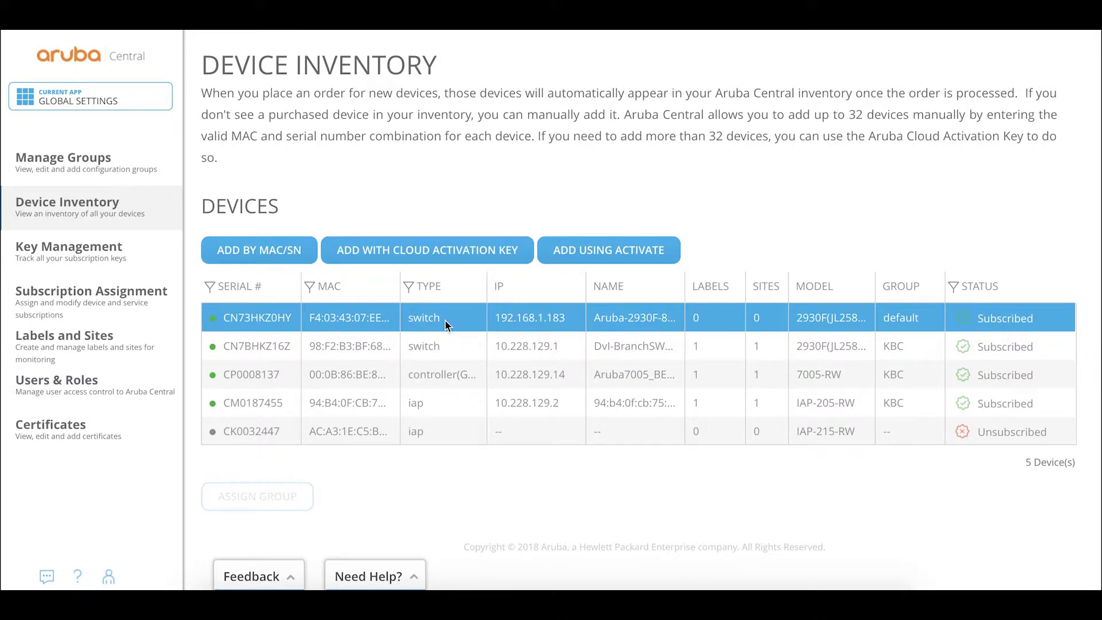
# - Run 'show ip' on the switch, showing DHCP address 192.168.1.183 on DEFAULT_VLAN
pyautogui.click(738, 603)
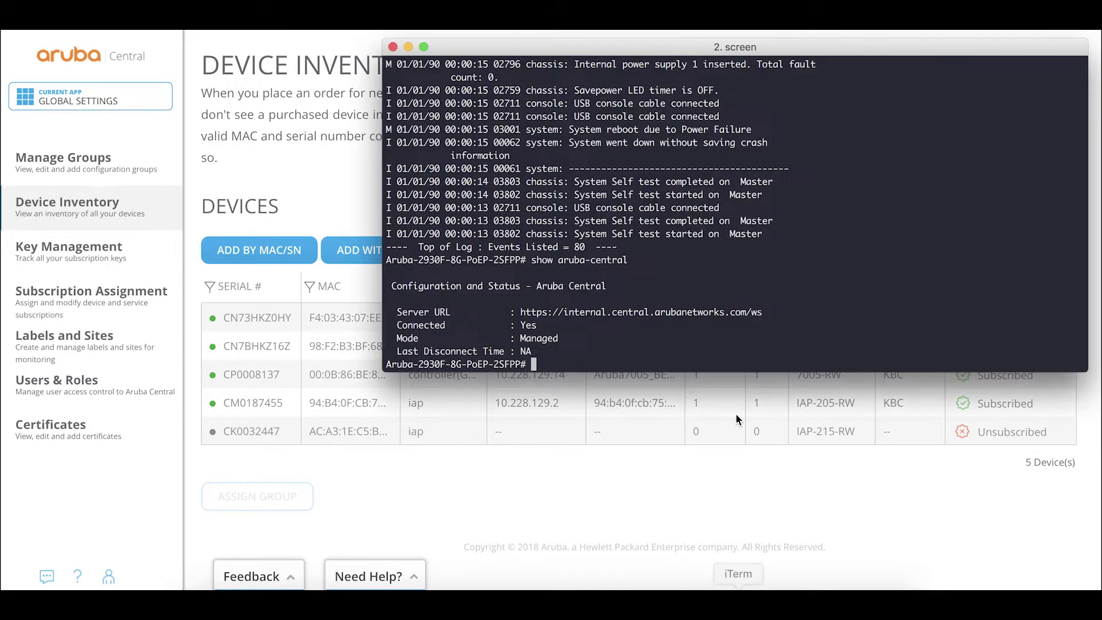
pyautogui.write('show ip')
pyautogui.press('Tab')
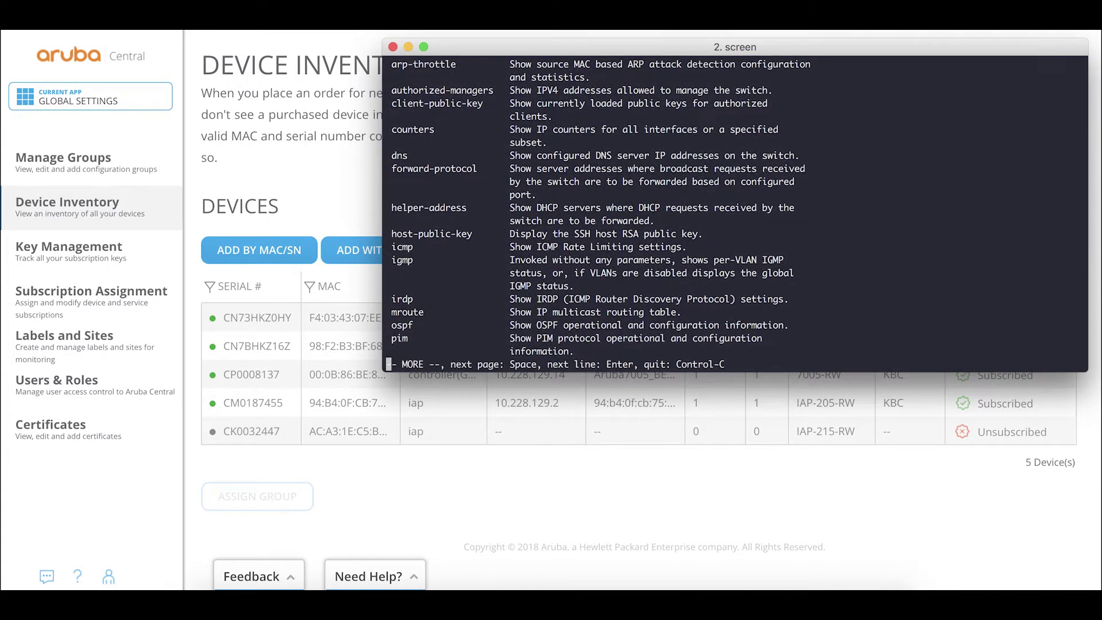
pyautogui.press('space')
pyautogui.press('Return')
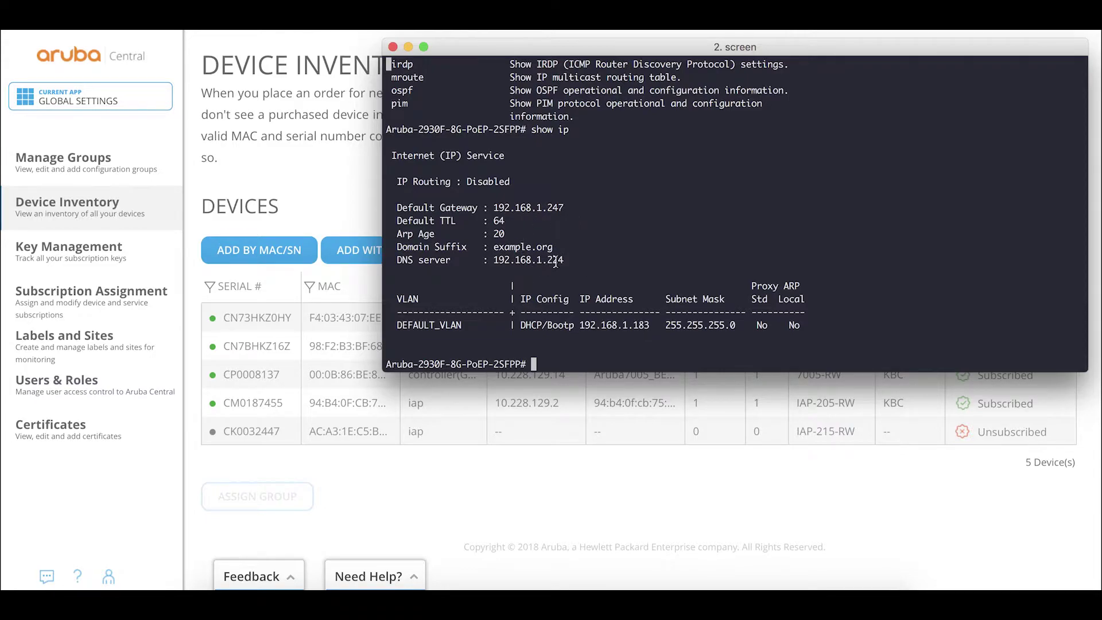
# - Go back to the Device Inventory and select the new 2930F switch row to compare its IP
pyautogui.click(352, 183)
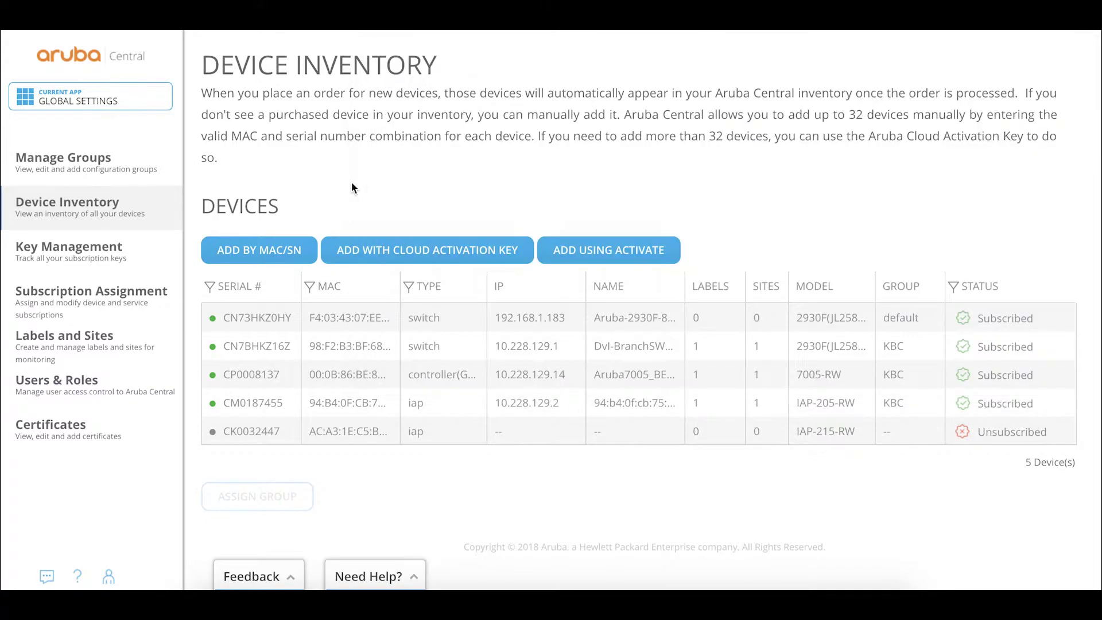
pyautogui.click(555, 320)
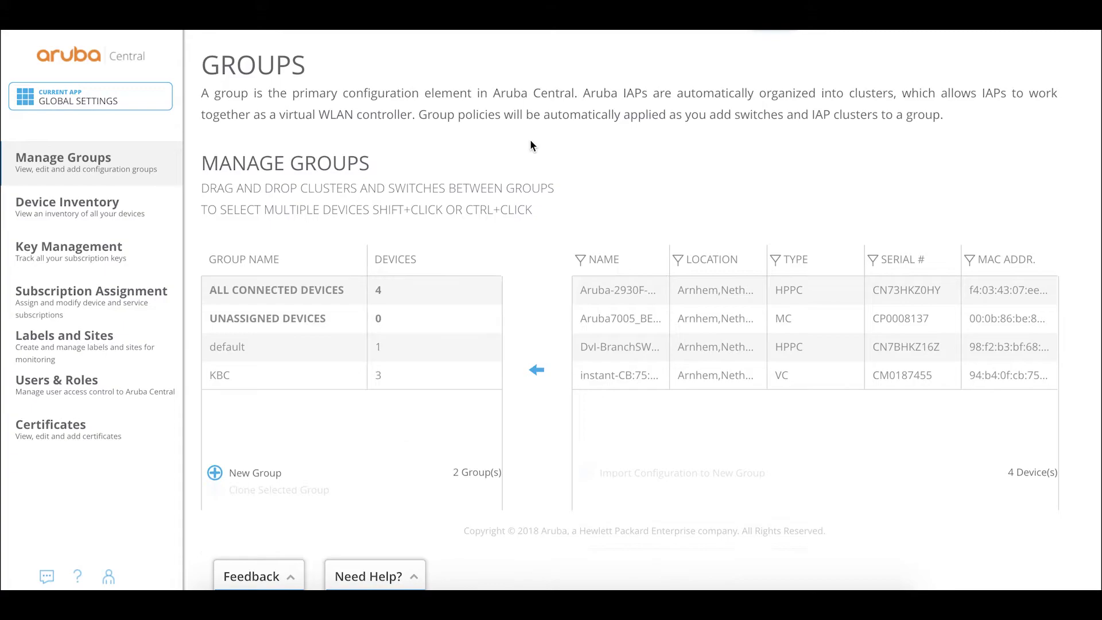
# - Add a new group named 'ABCNetworking' with 'Use as a template group' ticked
pyautogui.click(216, 473)
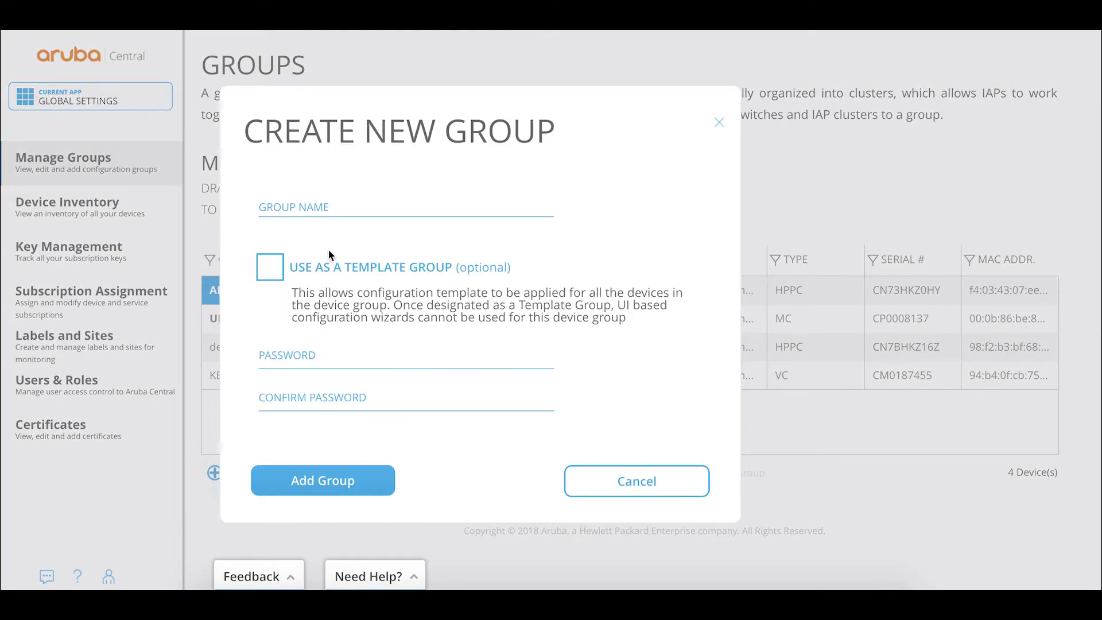
pyautogui.click(270, 268)
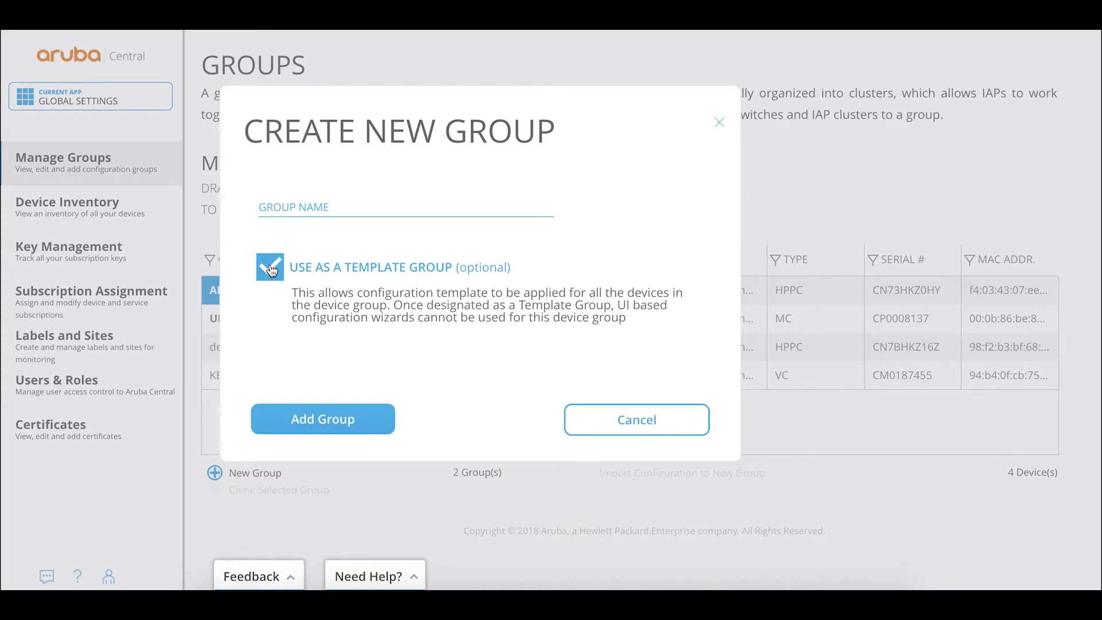
pyautogui.click(274, 265)
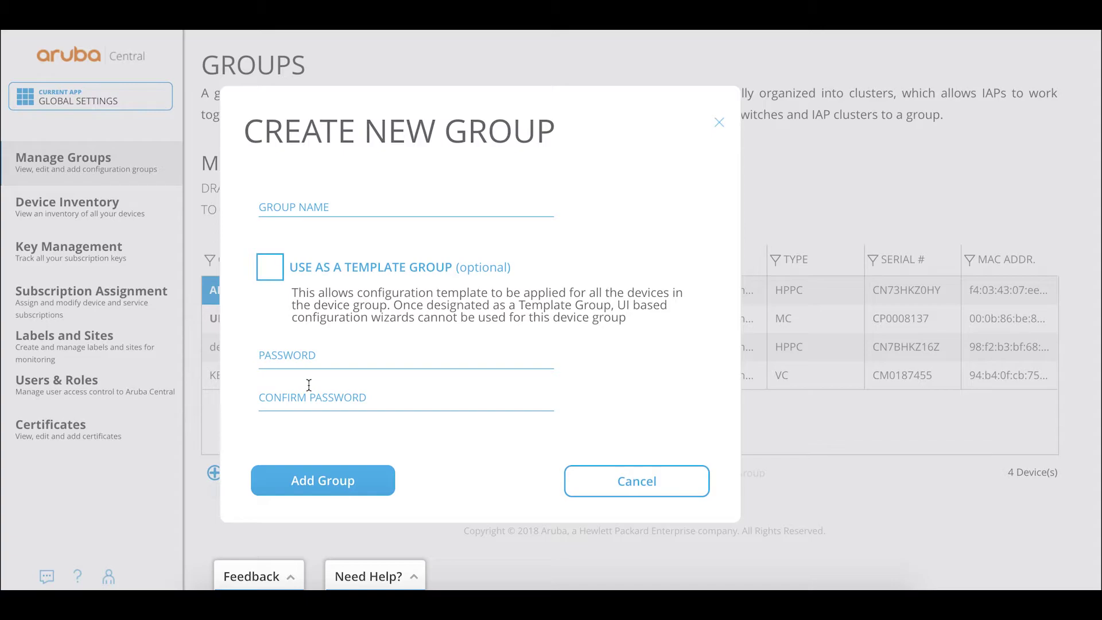
pyautogui.click(266, 268)
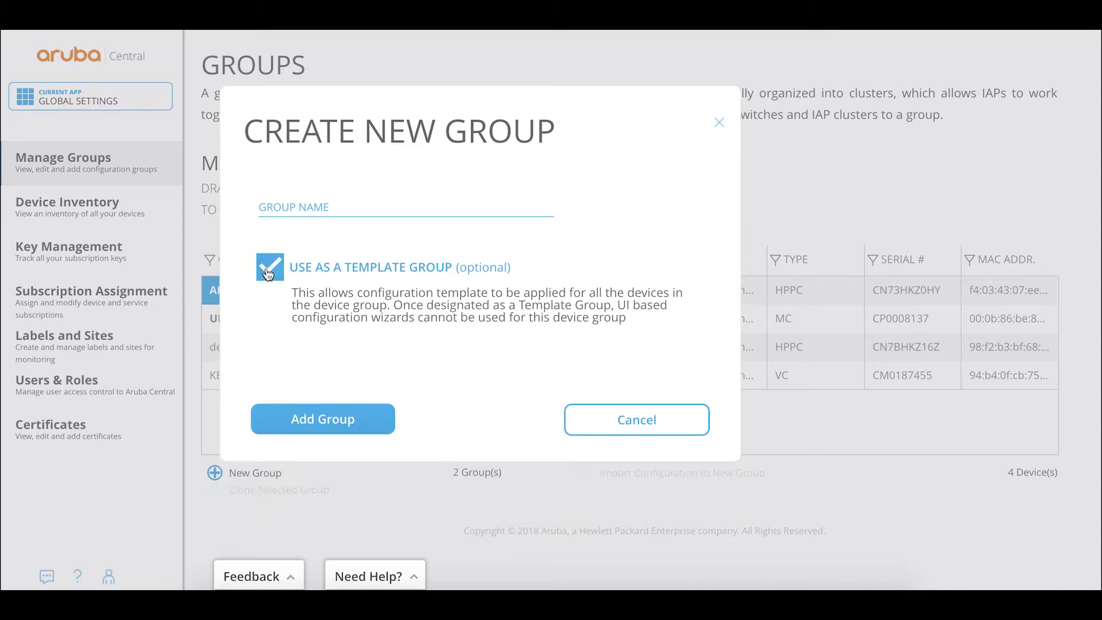
pyautogui.click(278, 204)
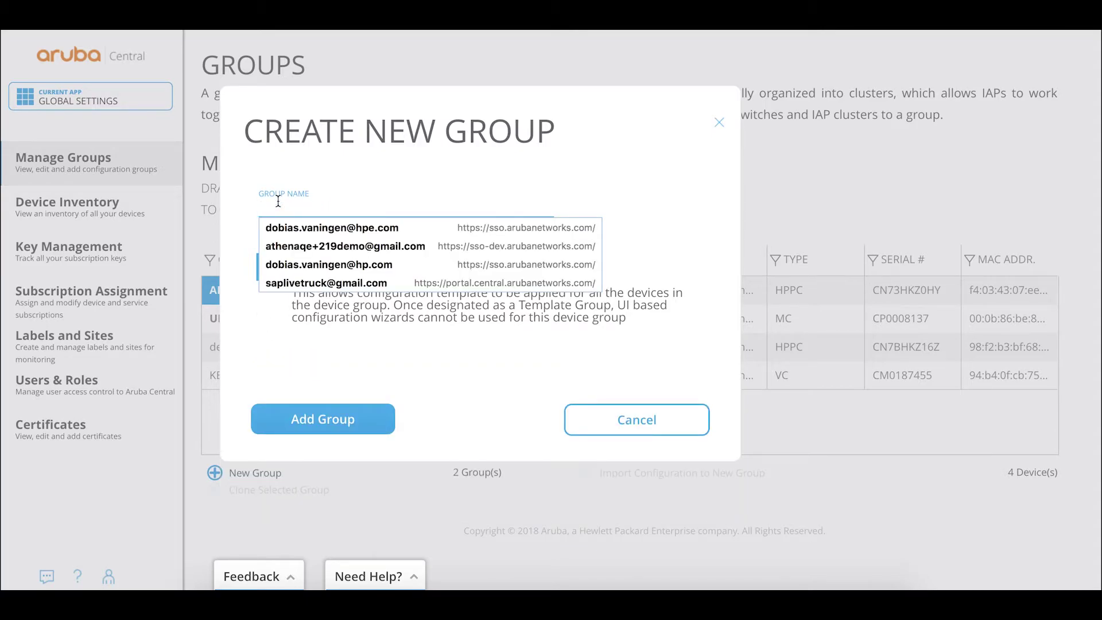
pyautogui.write('ABC')
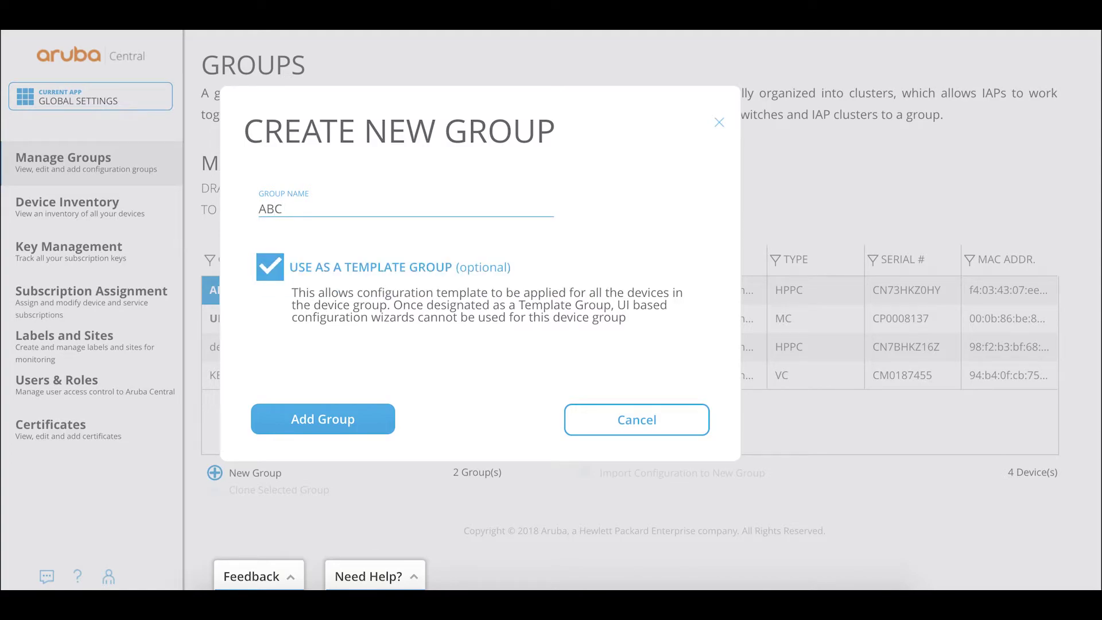
pyautogui.write('Networking')
pyautogui.click(316, 419)
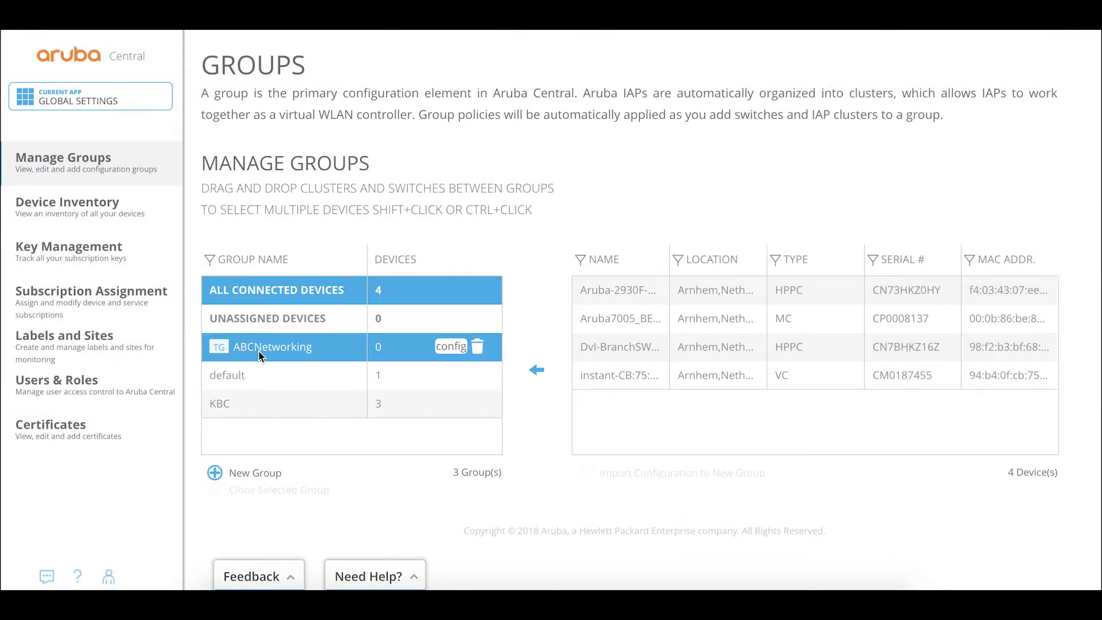
# - Select the 2930F switch in the All Connected Devices list
pyautogui.moveTo(259, 351)
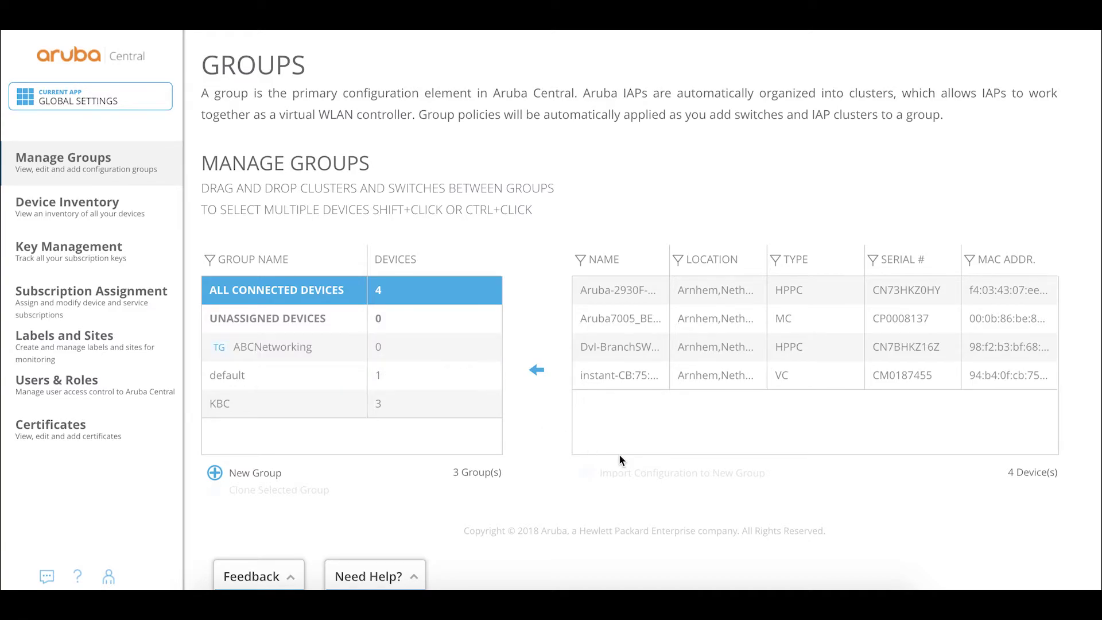
pyautogui.click(991, 296)
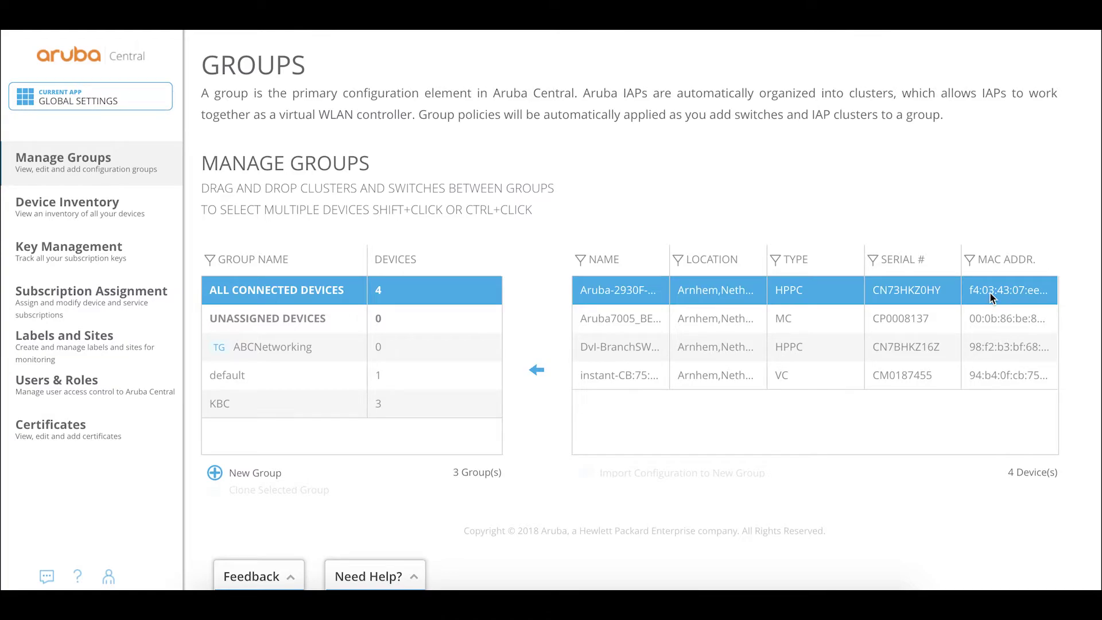
pyautogui.click(747, 290)
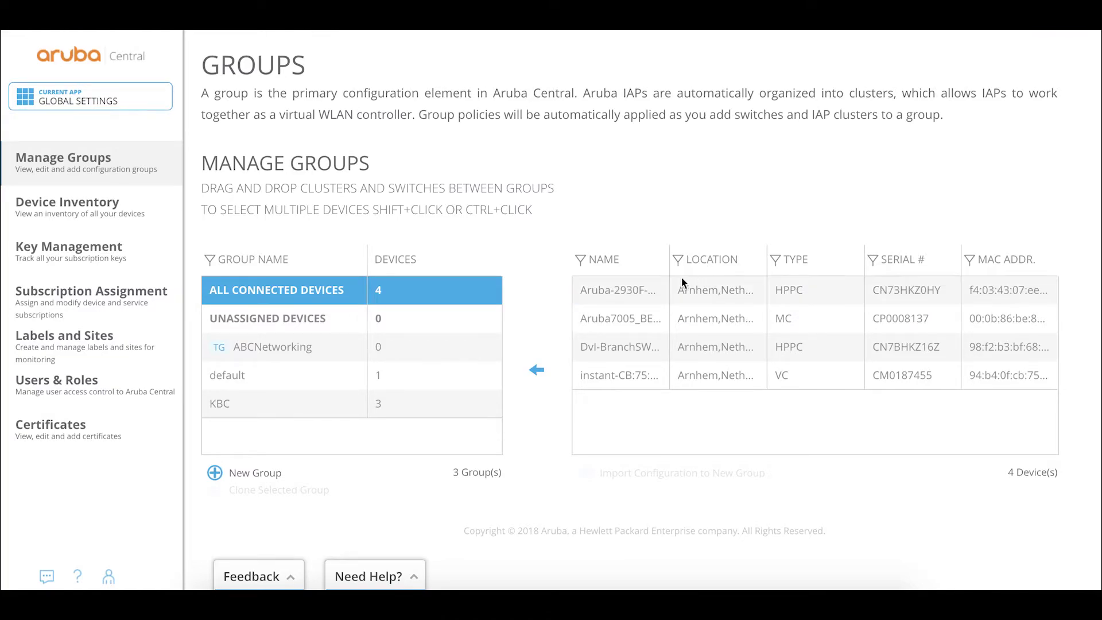
pyautogui.click(668, 289)
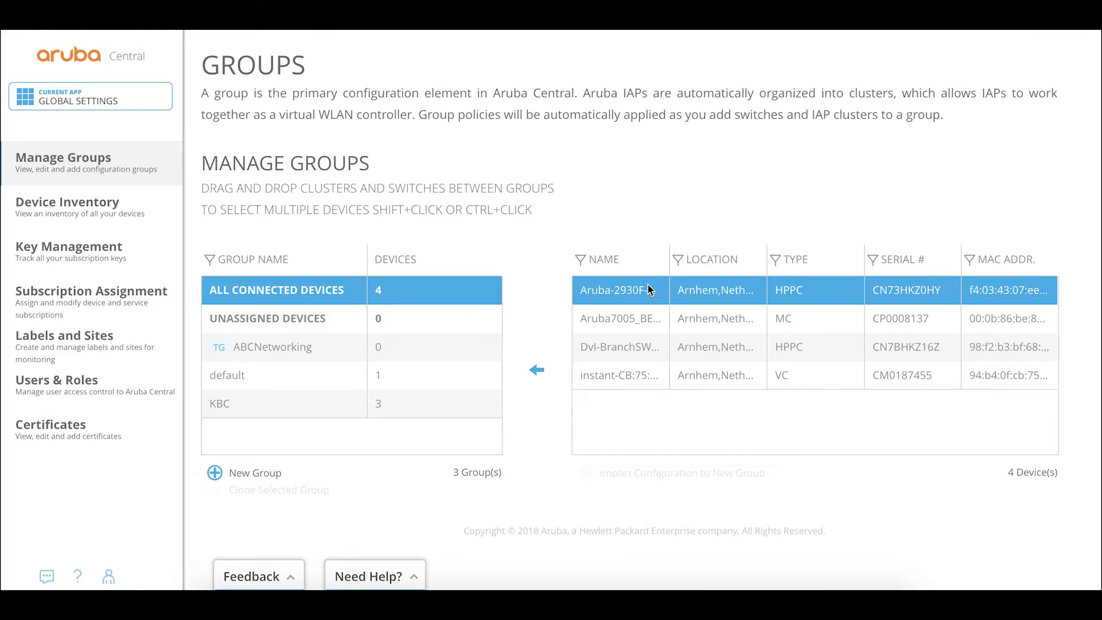
pyautogui.click(336, 351)
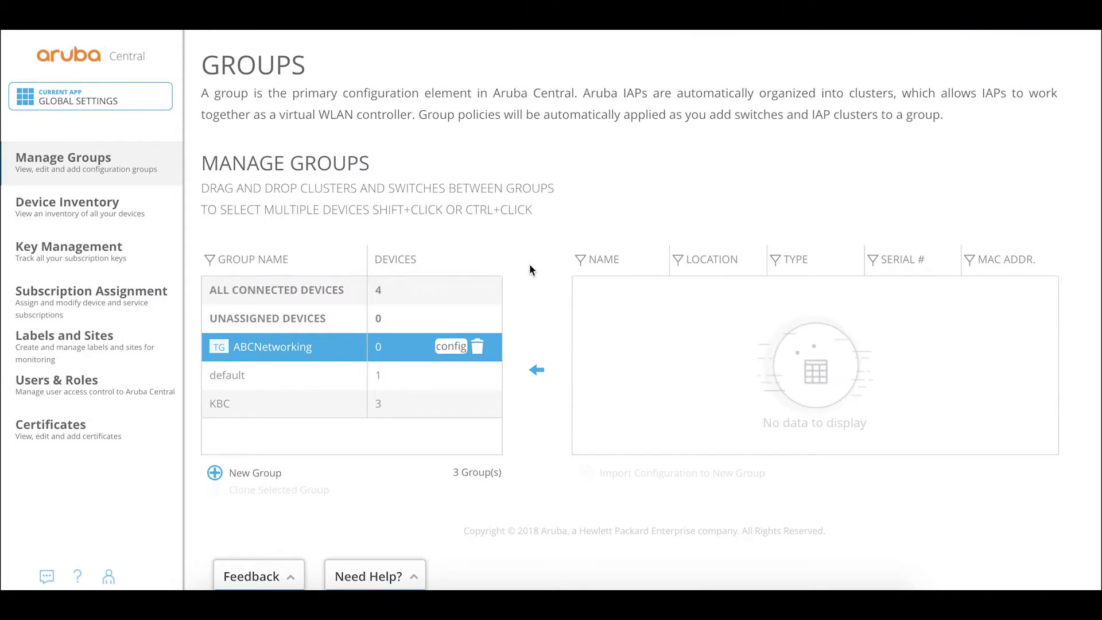
pyautogui.click(320, 292)
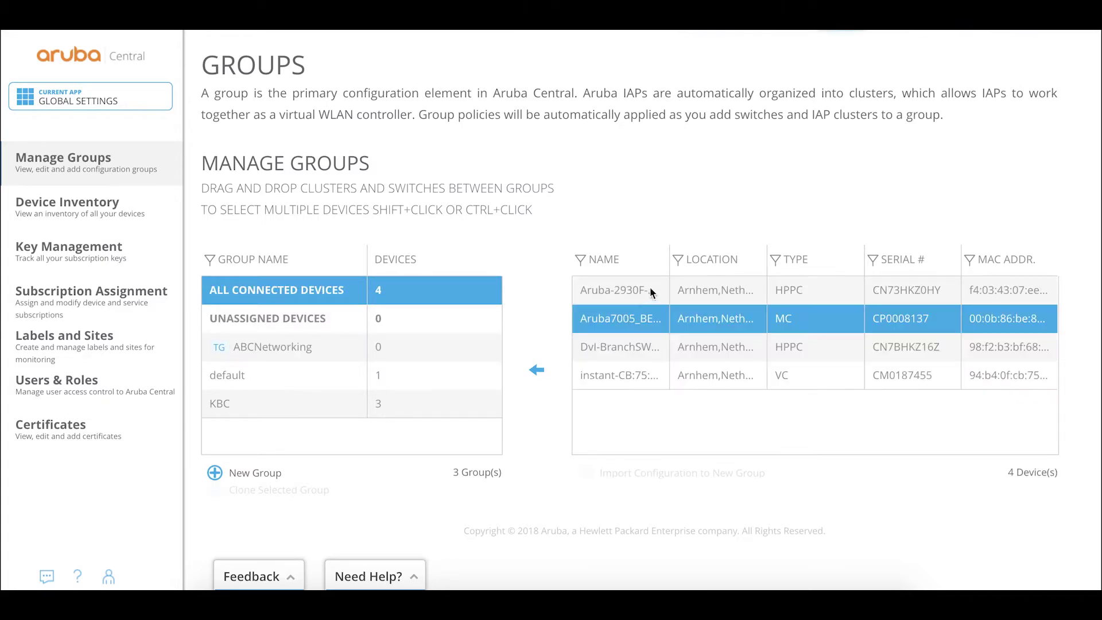
# - Move the 2930F switch into ABCNetworking, confirm, and verify it is listed there
pyautogui.moveTo(644, 290); pyautogui.dragTo(280, 354)
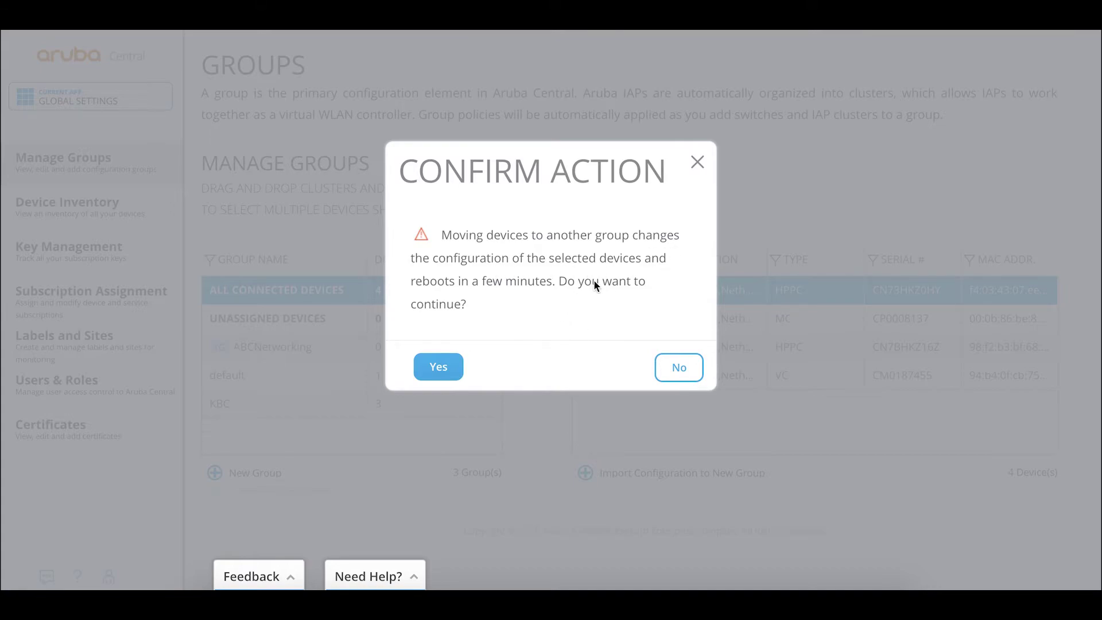
pyautogui.click(443, 367)
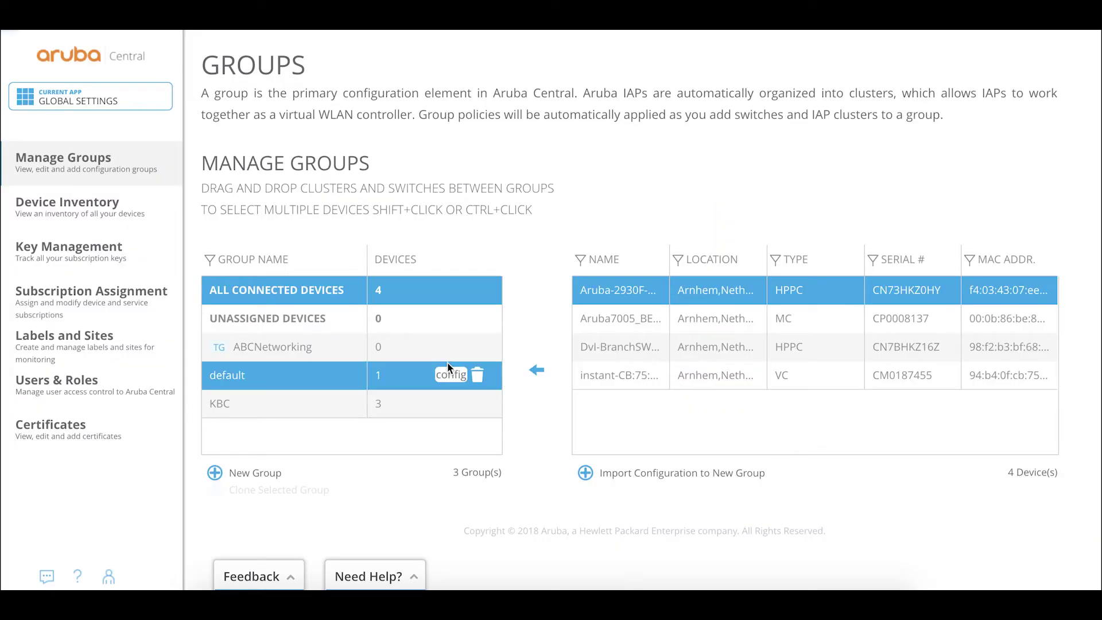
pyautogui.click(317, 345)
pyautogui.click(679, 293)
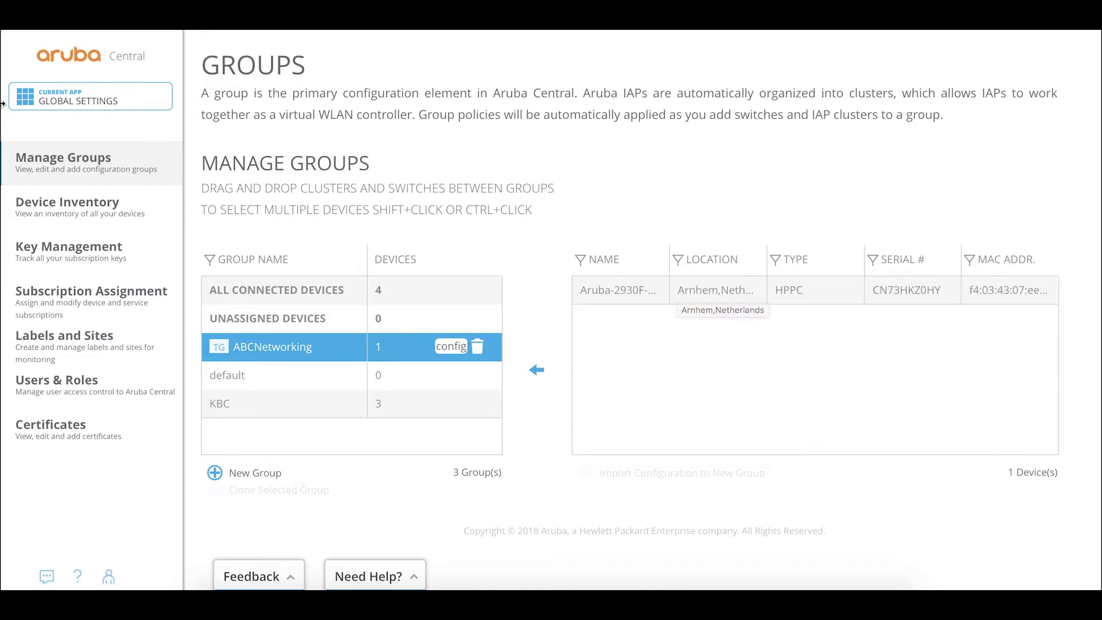
pyautogui.click(32, 102)
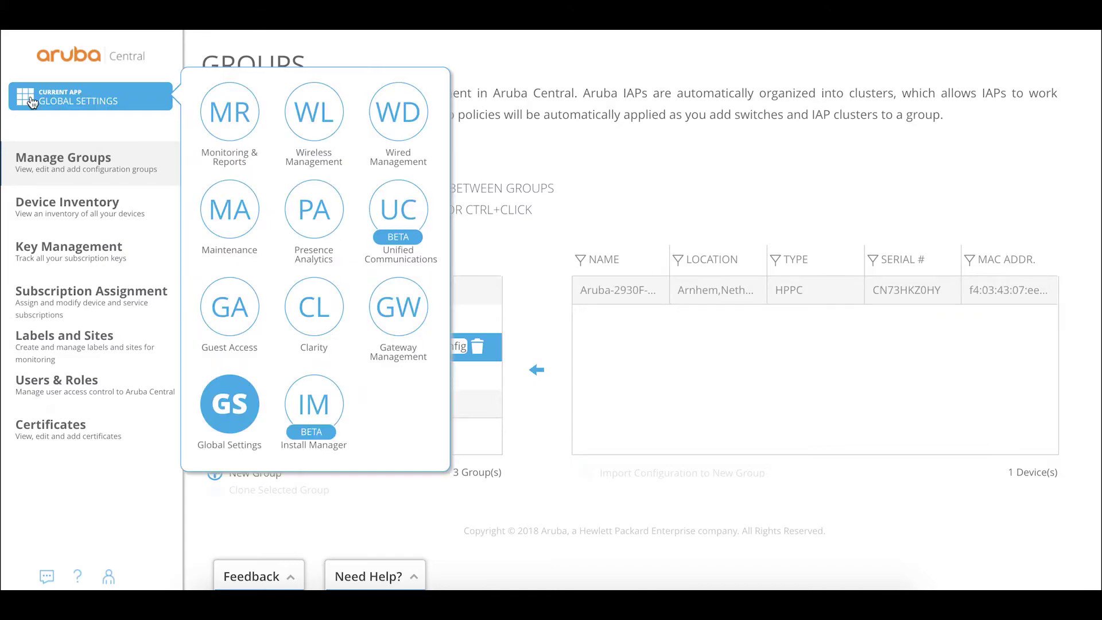
# - Open Wired Management Templates filtered to the ABCNetworking group, which shows no templates
pyautogui.click(403, 116)
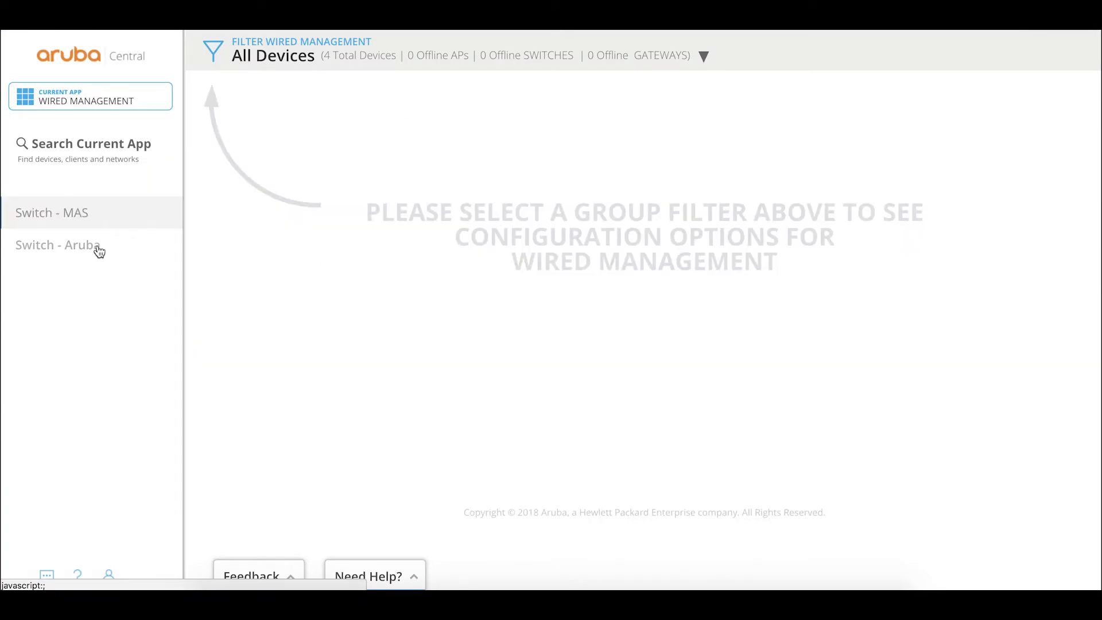
pyautogui.click(291, 67)
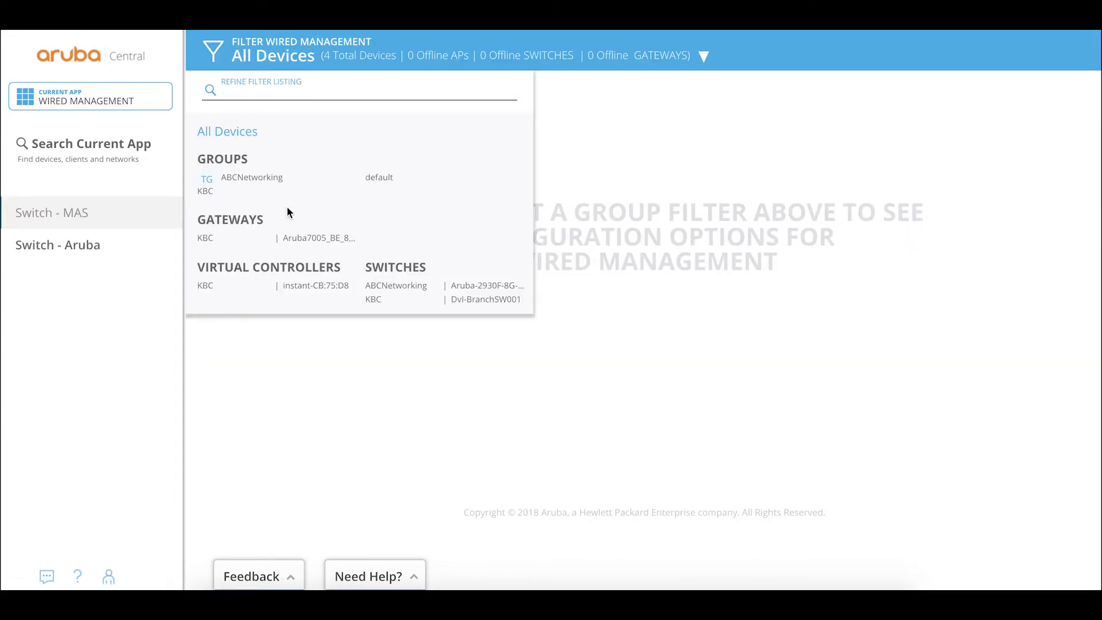
pyautogui.click(250, 182)
pyautogui.click(57, 211)
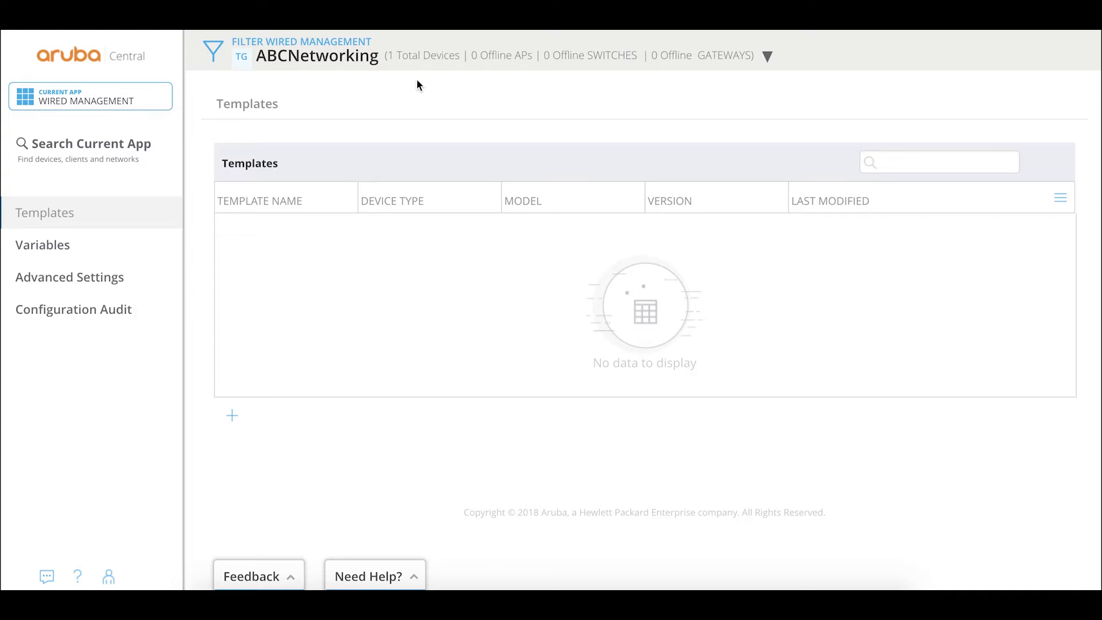
pyautogui.click(438, 59)
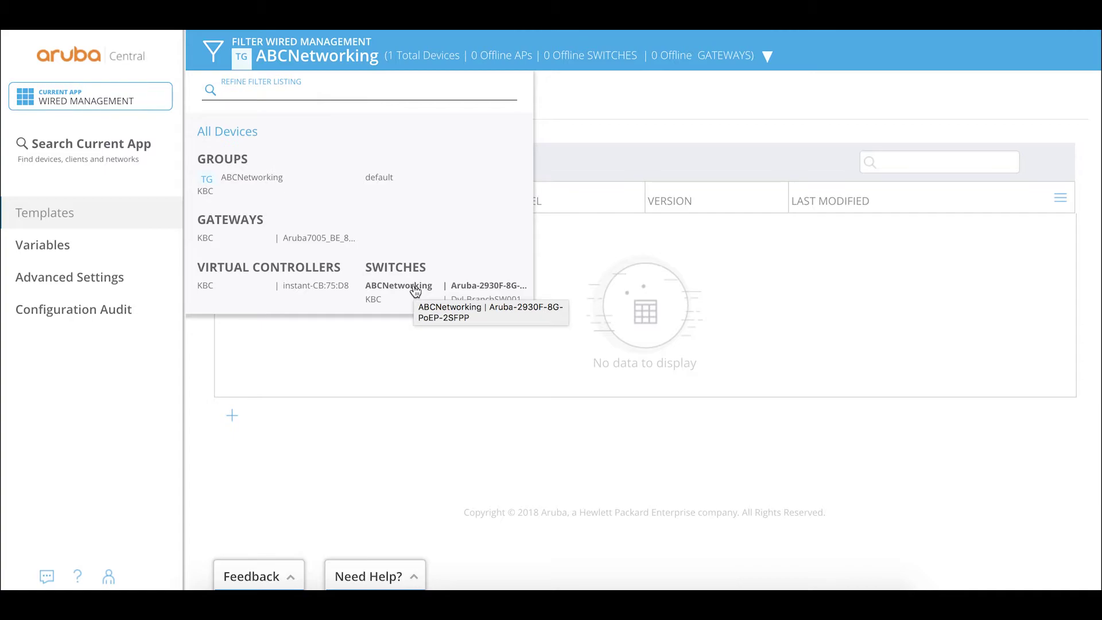
pyautogui.click(622, 101)
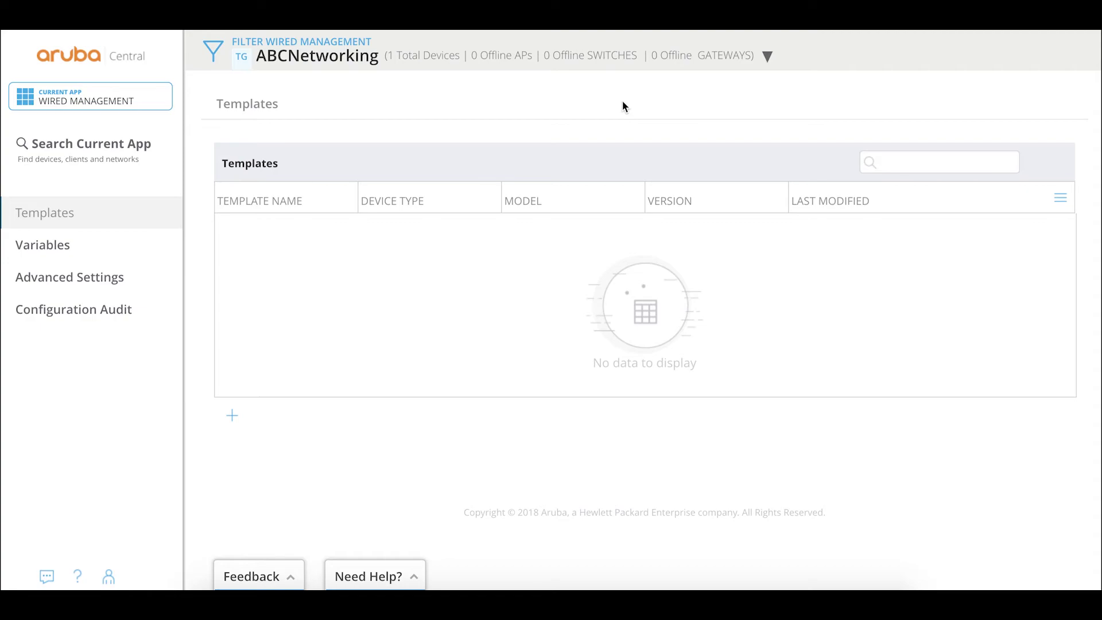
# - In Maintenance Firmware's Aruba switch list for ABCNetworking, widen the version columns and select the 2930F
pyautogui.click(14, 104)
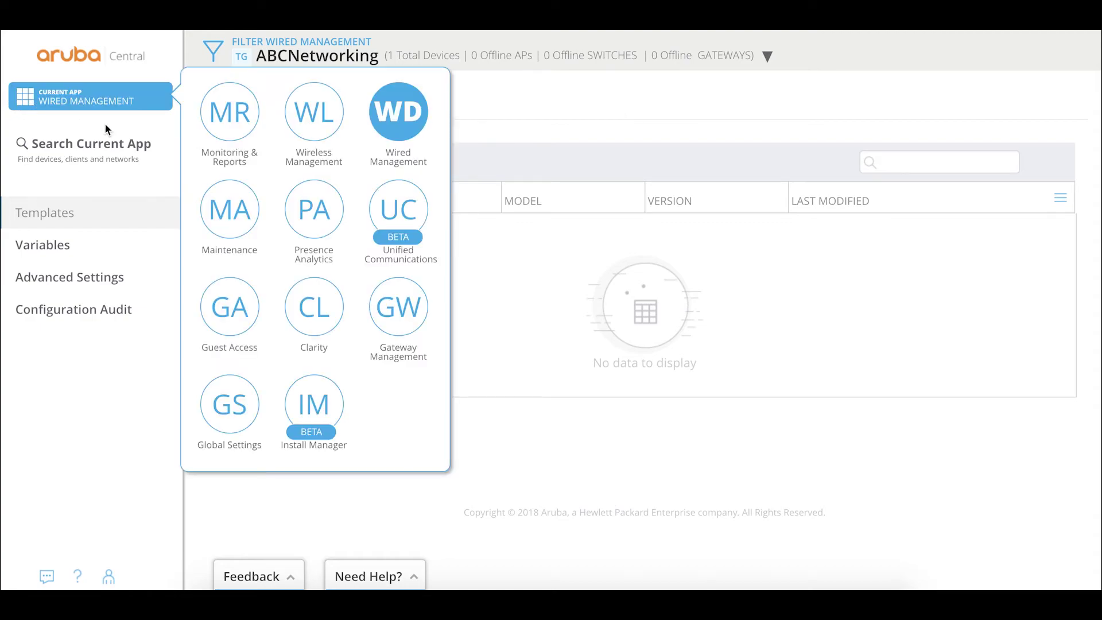
pyautogui.click(231, 214)
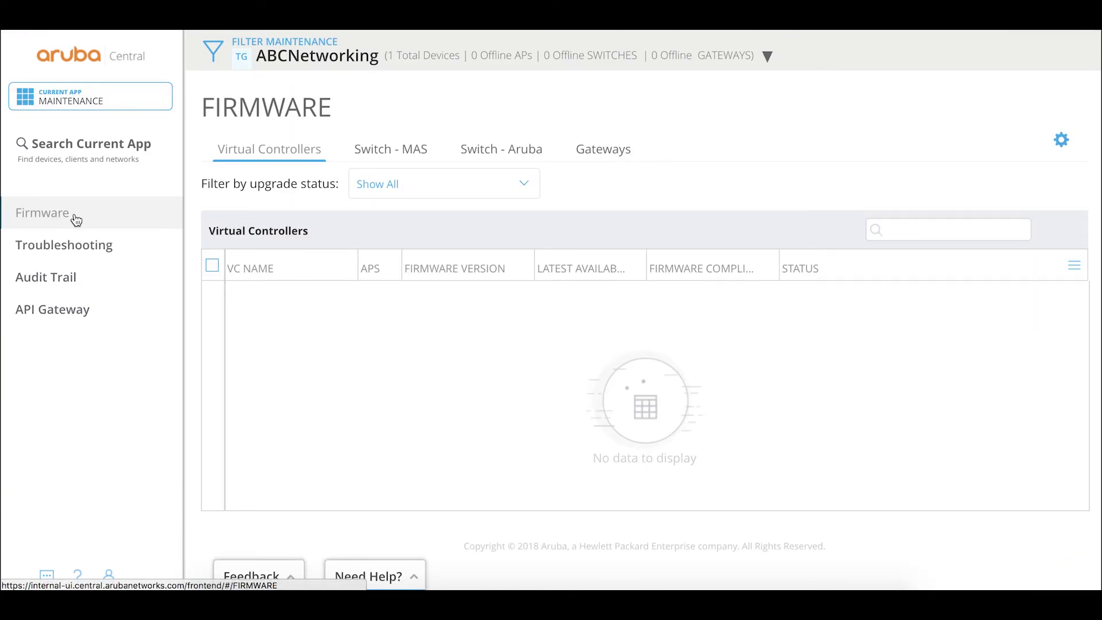
pyautogui.click(521, 154)
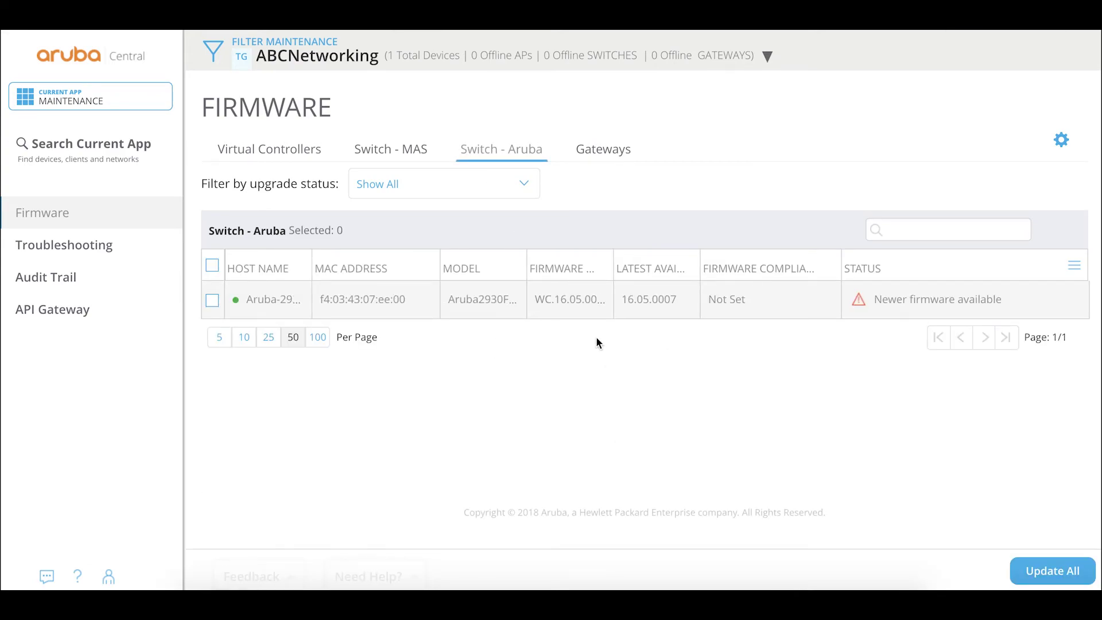
pyautogui.click(311, 63)
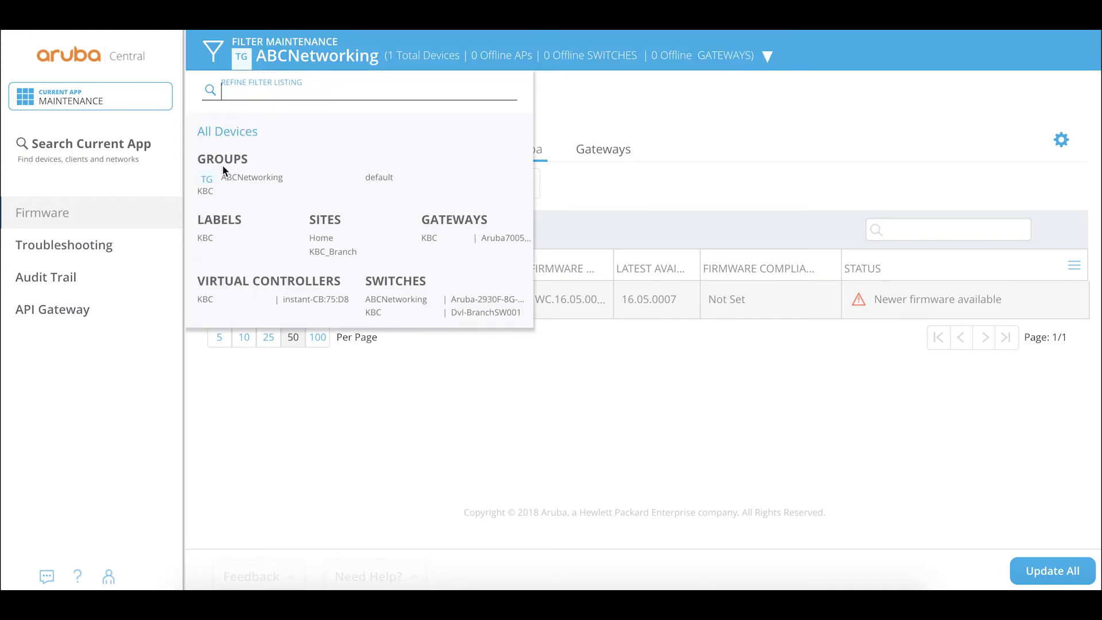
pyautogui.click(268, 176)
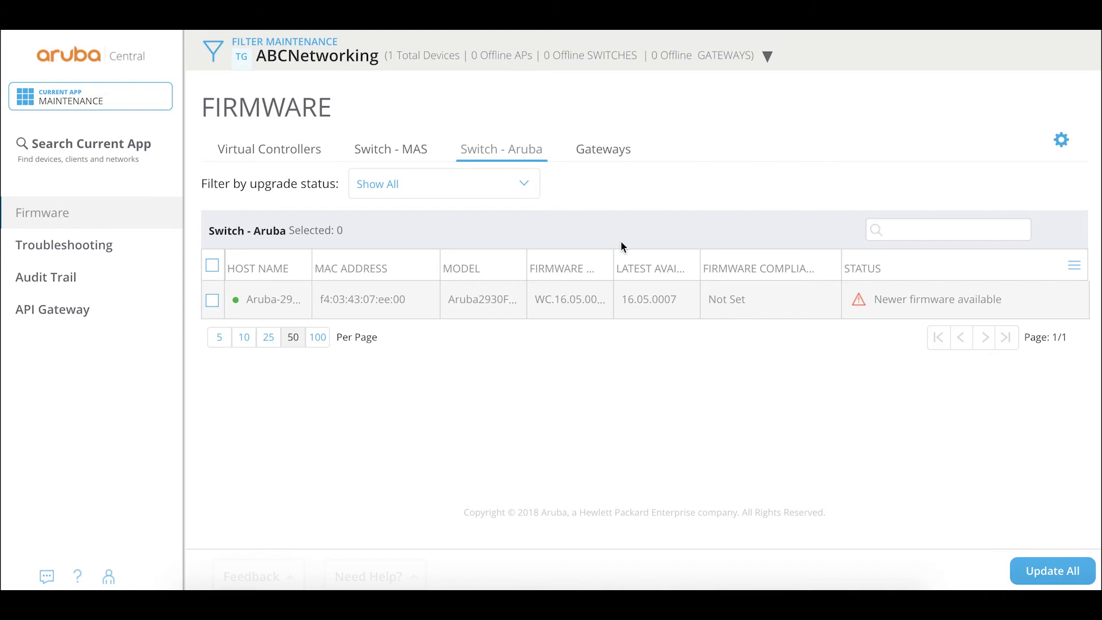
pyautogui.moveTo(700, 268); pyautogui.dragTo(728, 267)
pyautogui.moveTo(577, 264); pyautogui.dragTo(624, 261)
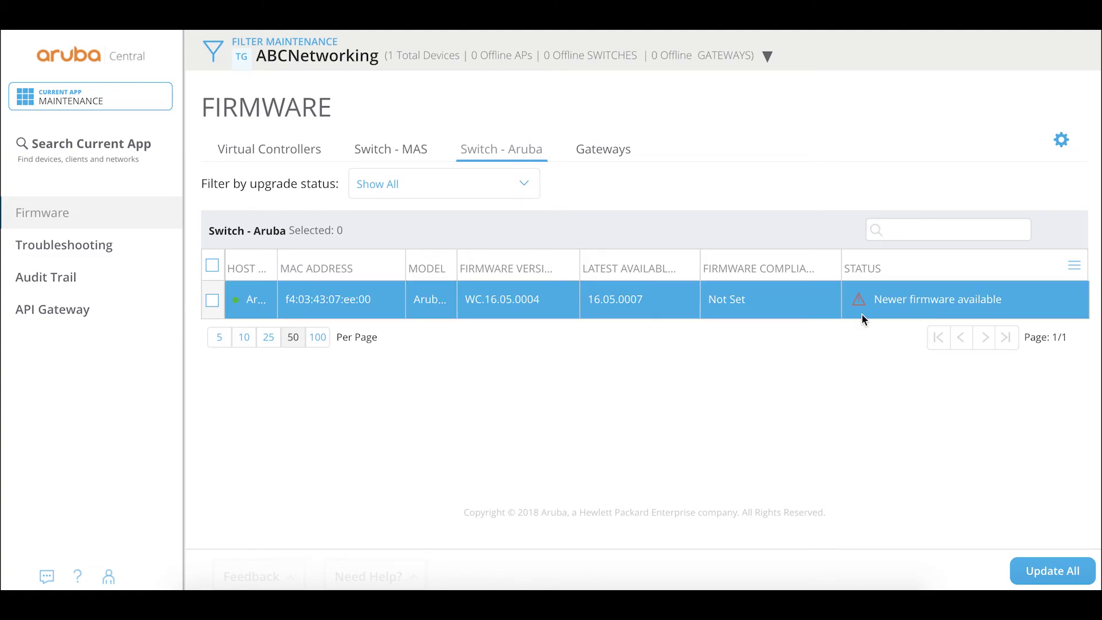
pyautogui.click(212, 300)
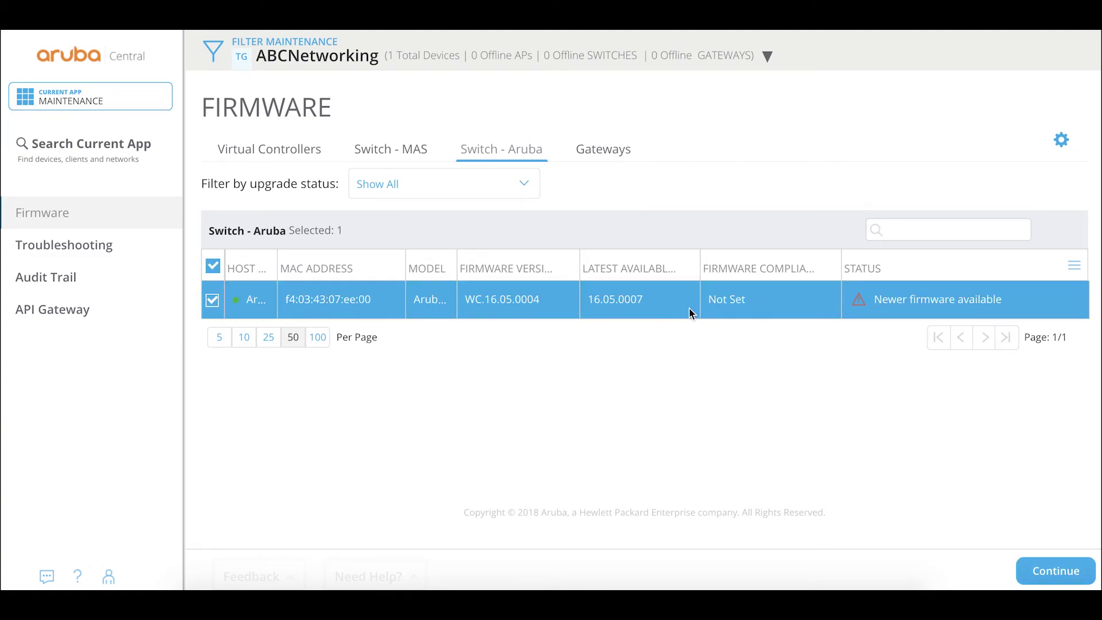
# - Review firmware compliance settings, showing switch version 16.05.0007 (Recommended), and close without saving
pyautogui.click(1062, 140)
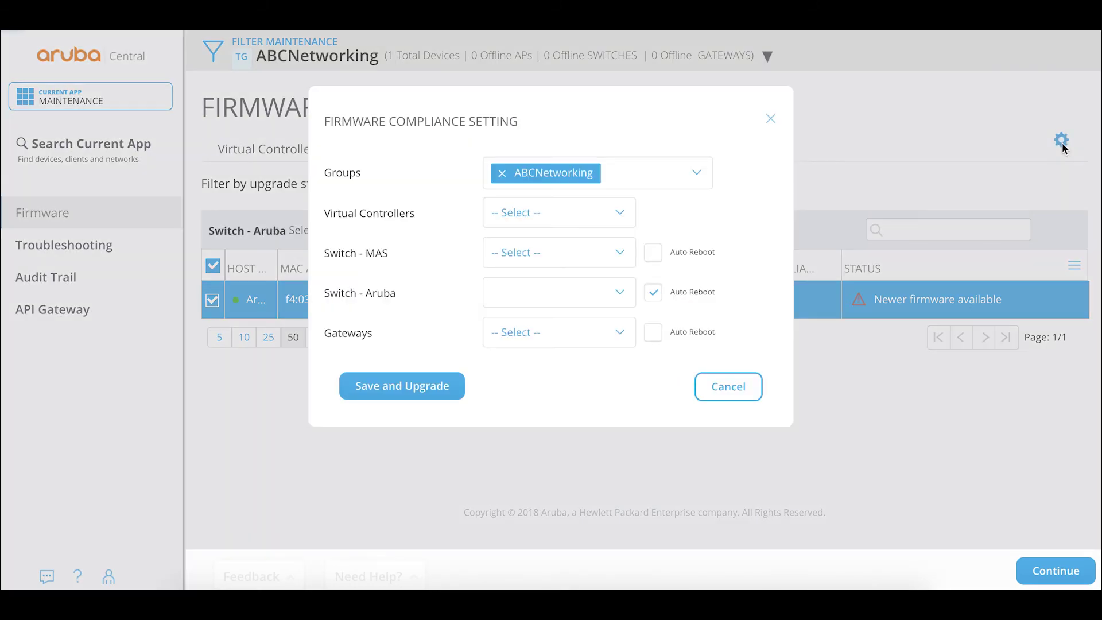
pyautogui.click(620, 331)
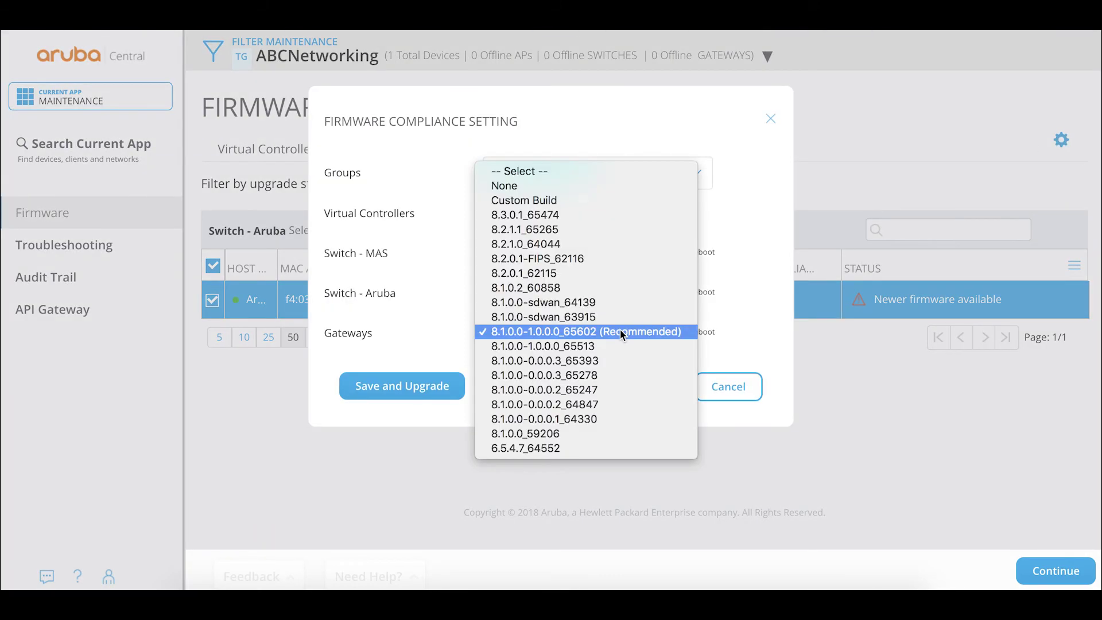
pyautogui.click(561, 170)
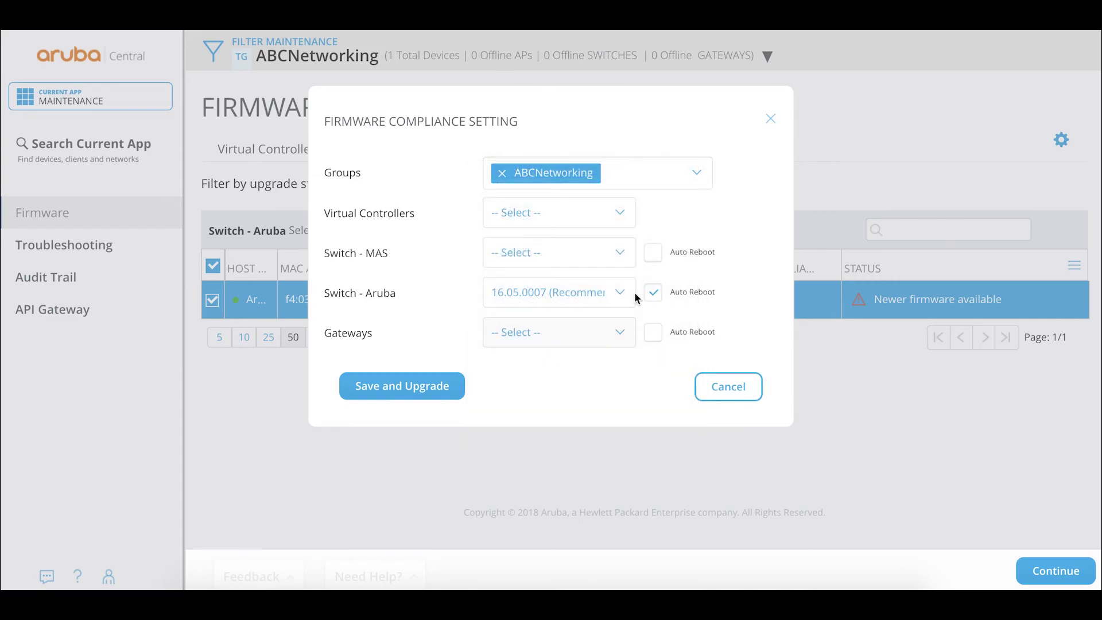
pyautogui.click(620, 293)
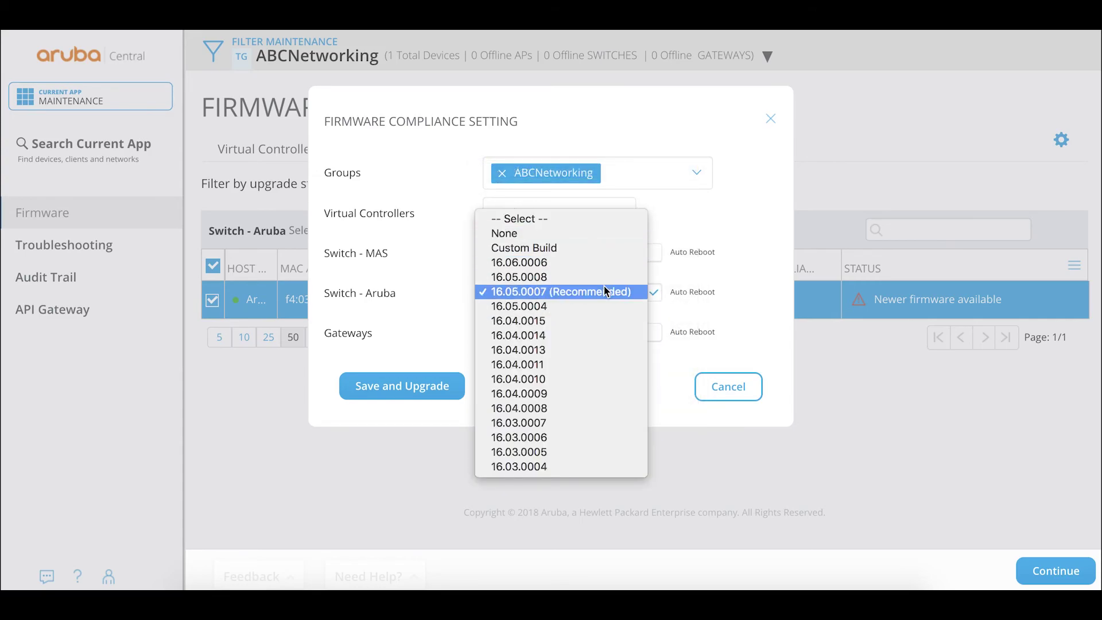
pyautogui.click(603, 290)
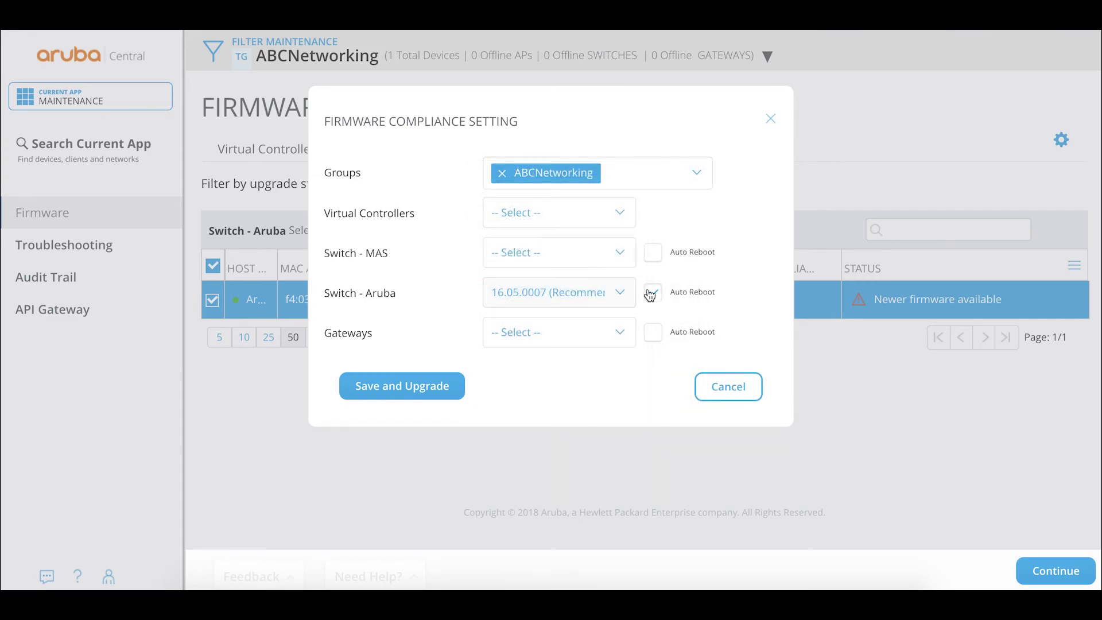
pyautogui.click(749, 393)
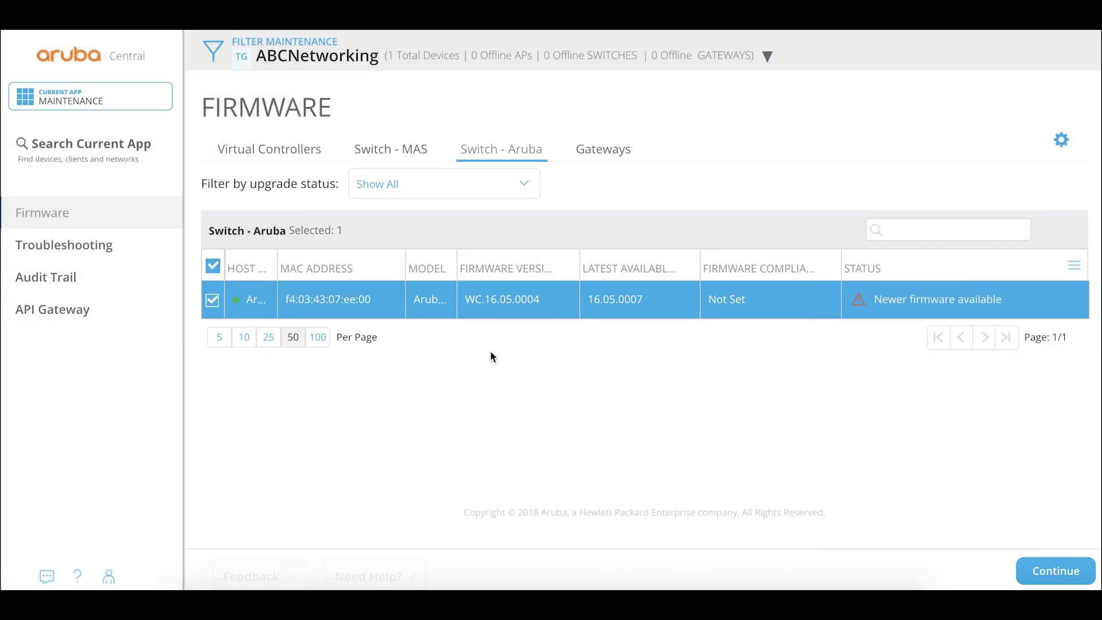
# - Continue to the Upgrade Switch Firmware options for the selected 2930F switch
pyautogui.click(1025, 570)
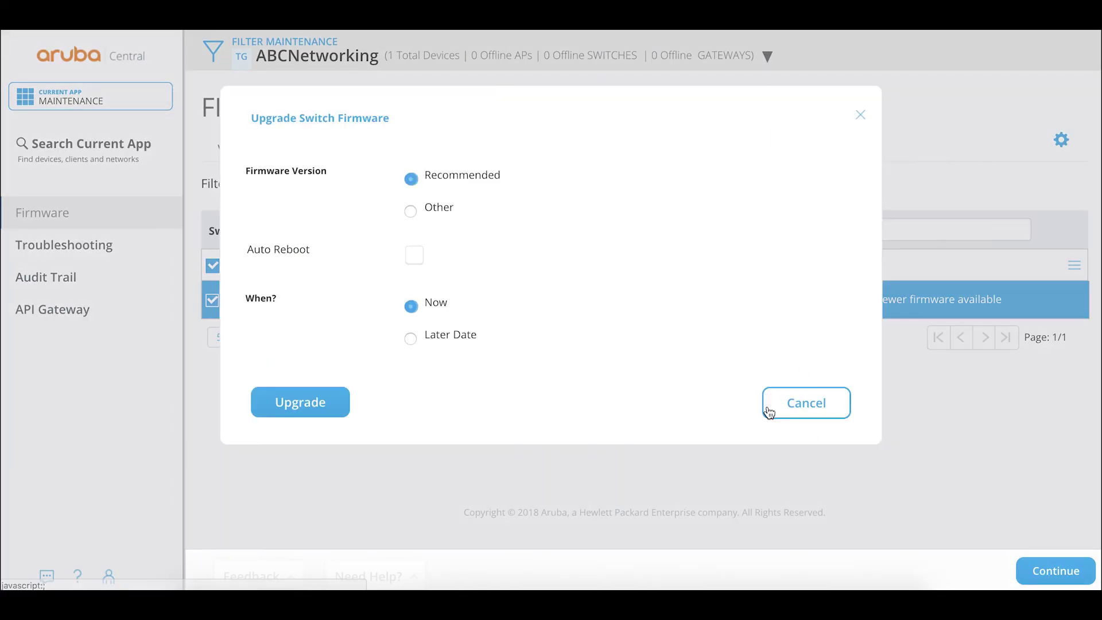